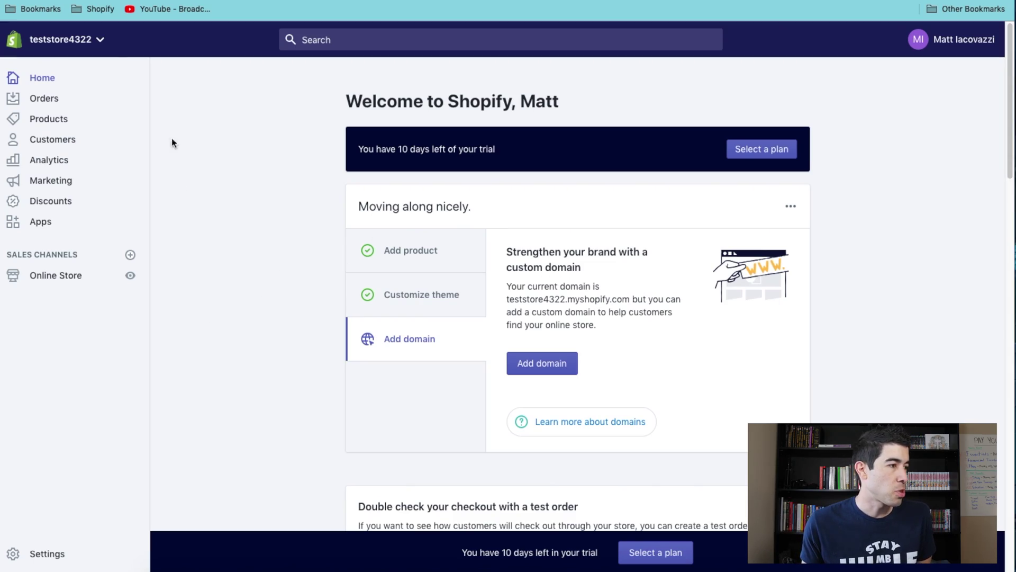
# Open the store's Legal policy settings
pyautogui.scroll(-1, 773, 393)
pyautogui.scroll(1, 773, 392)
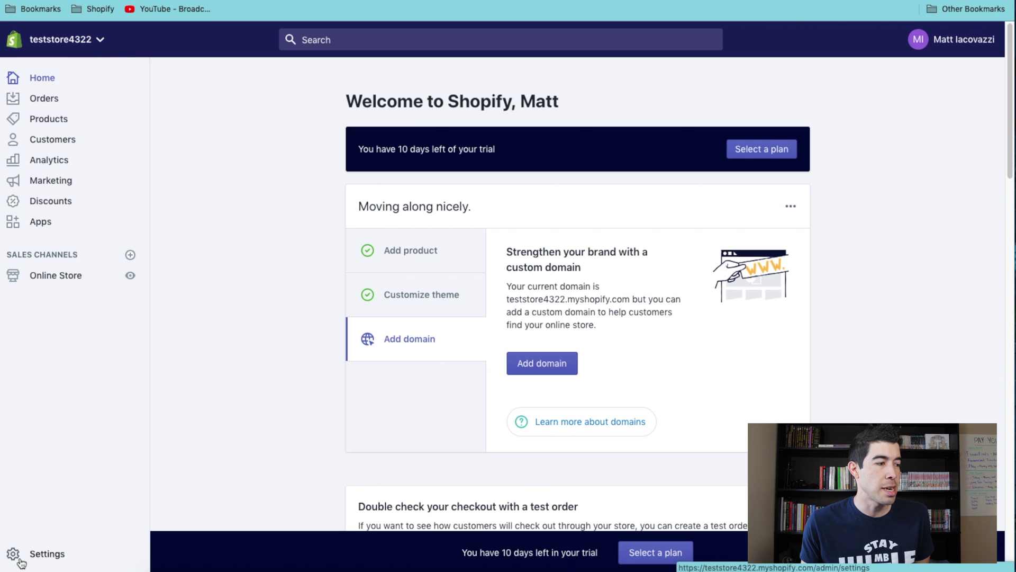
pyautogui.click(45, 557)
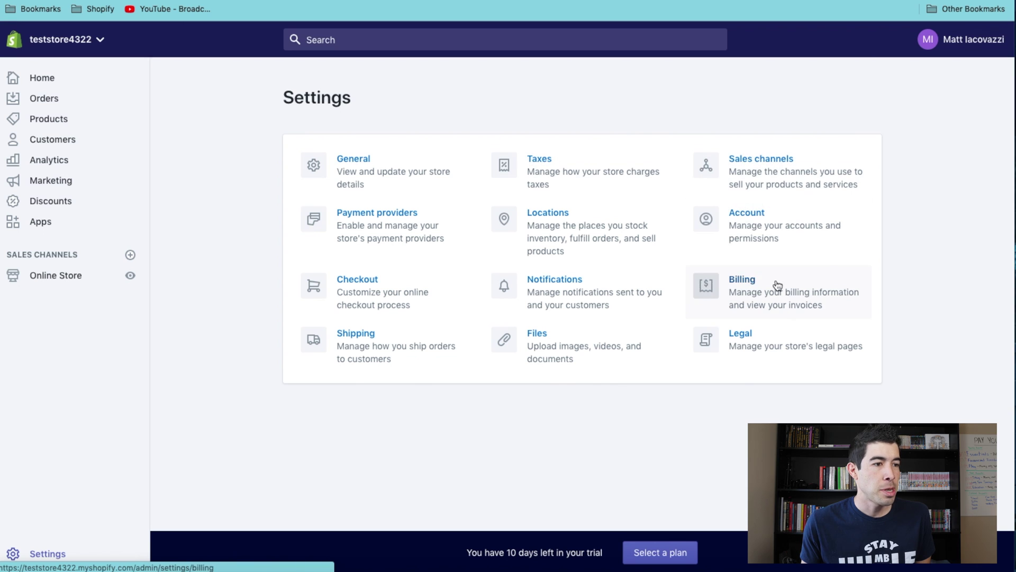
pyautogui.click(759, 339)
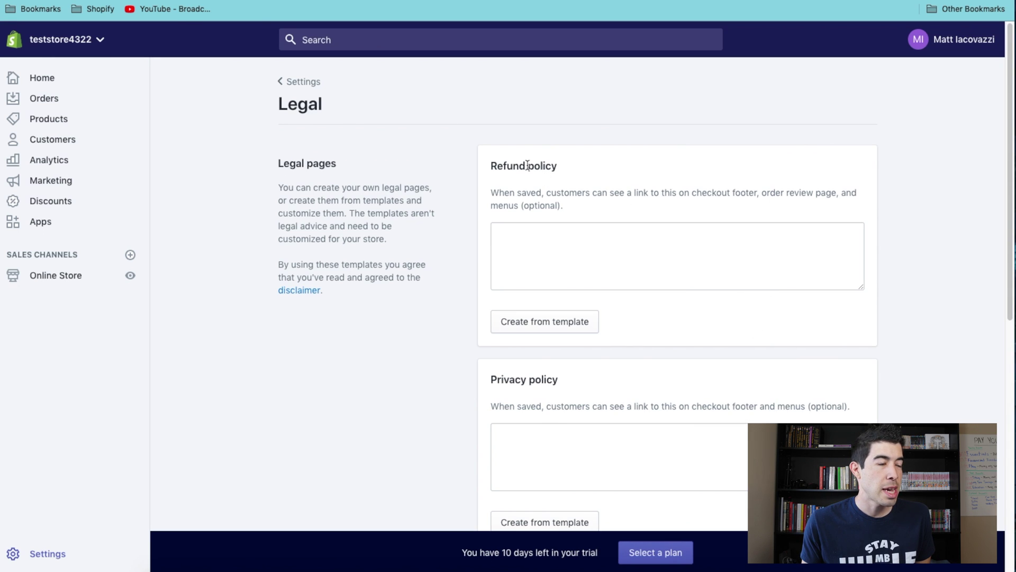
# Fill the Refund policy with Shopify's 30-day returns template text
pyautogui.scroll(-6, 571, 238)
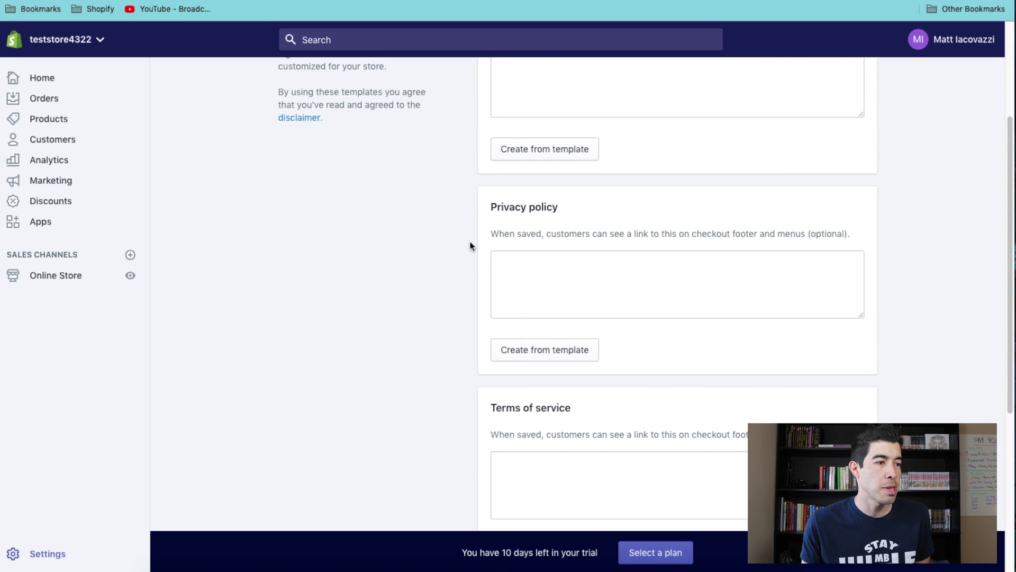
pyautogui.scroll(-4, 559, 296)
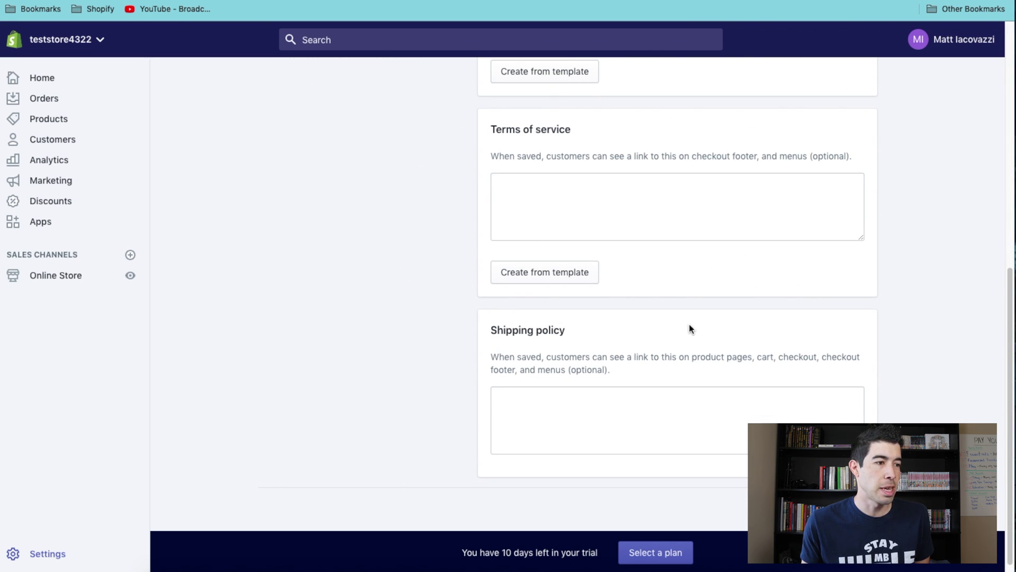
pyautogui.scroll(10, 685, 320)
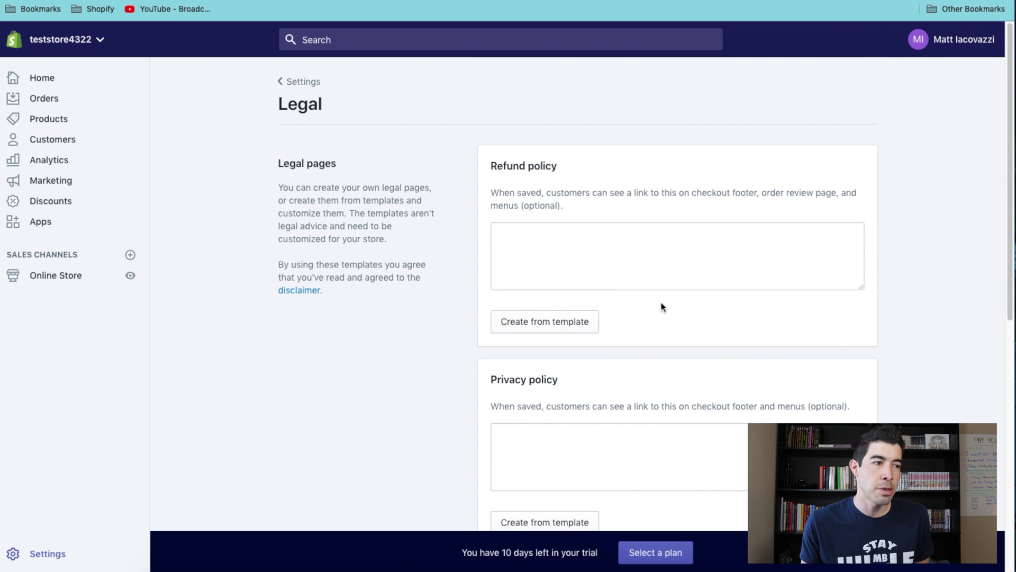
pyautogui.click(585, 324)
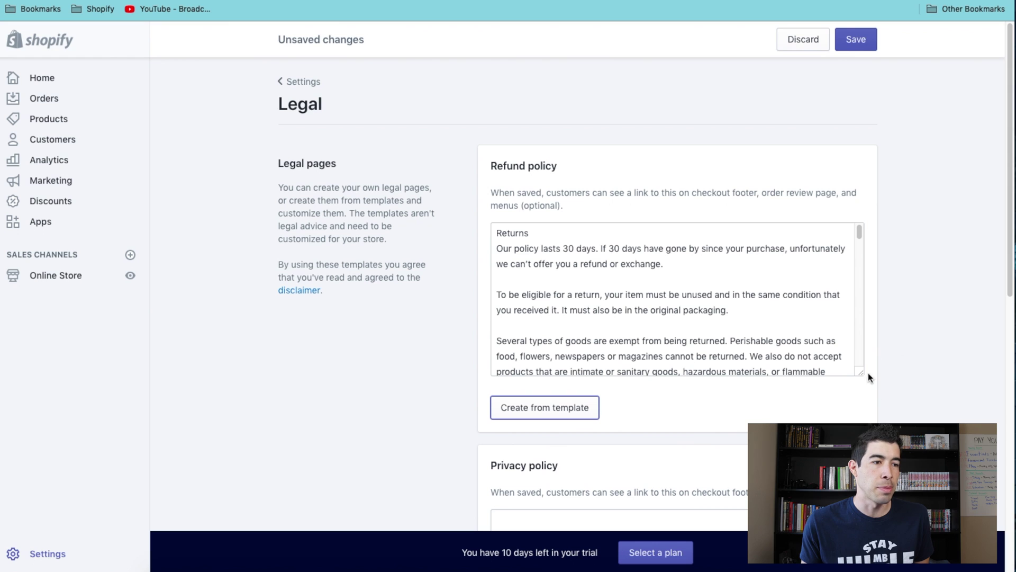
pyautogui.moveTo(860, 372); pyautogui.dragTo(870, 482)
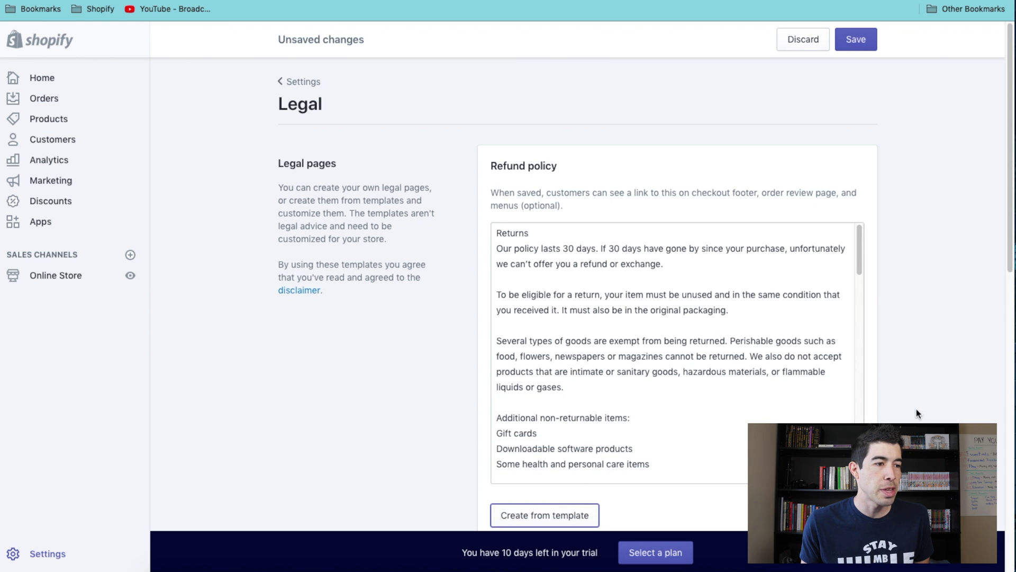
pyautogui.scroll(-1, 916, 409)
pyautogui.scroll(-1, 919, 406)
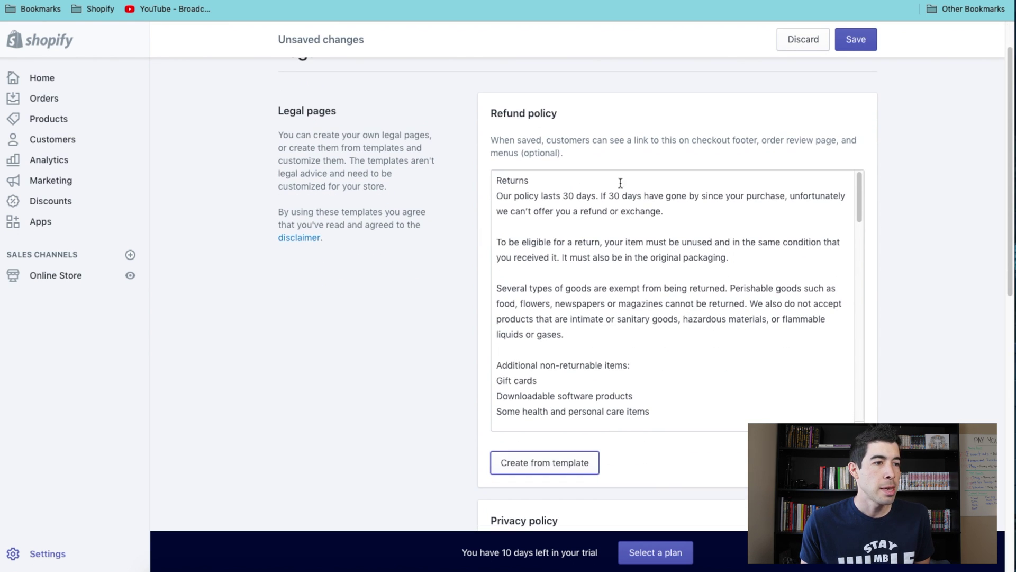
pyautogui.scroll(-3, 698, 340)
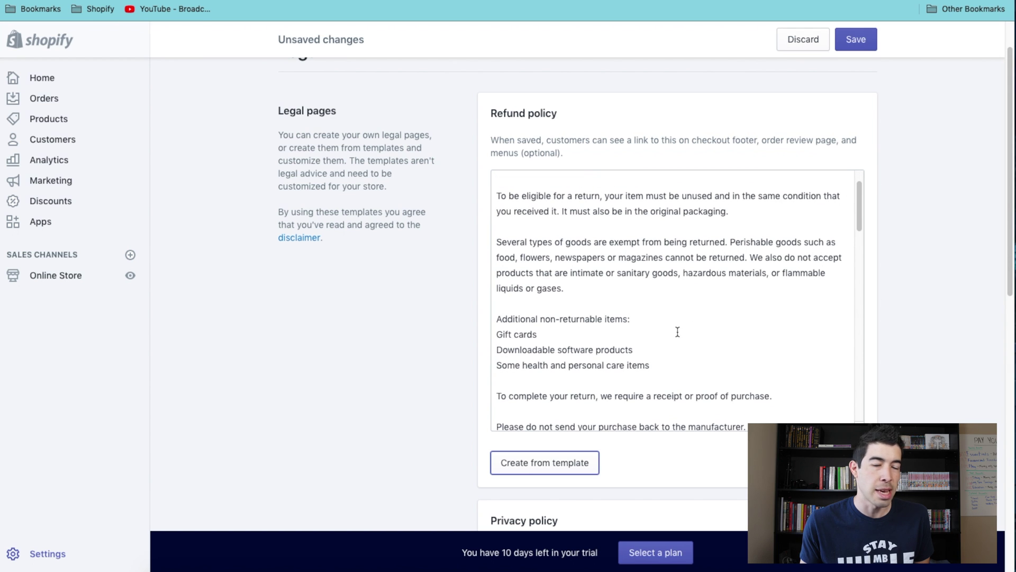
pyautogui.scroll(-4, 676, 322)
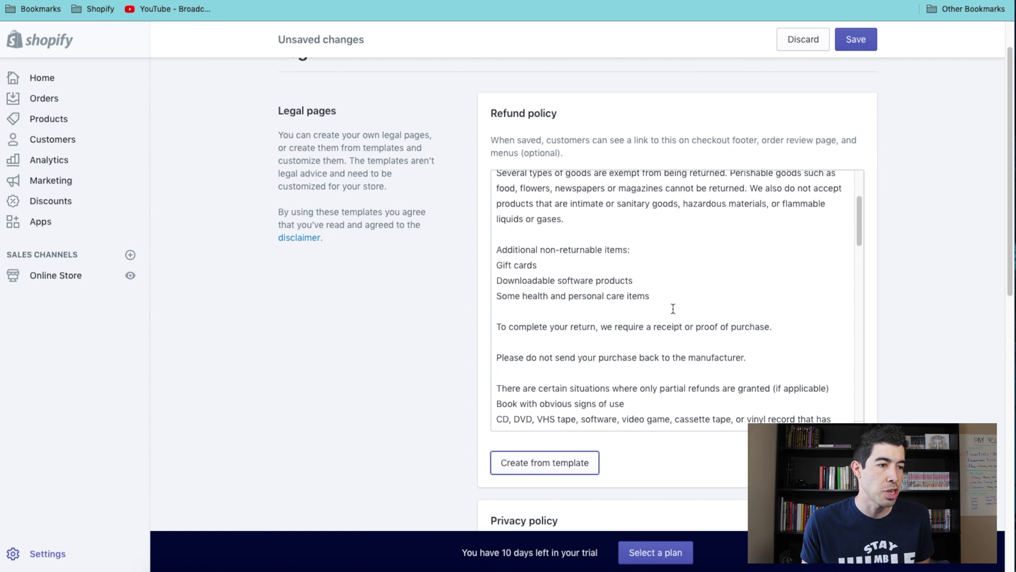
pyautogui.scroll(-4, 672, 308)
pyautogui.scroll(-8, 633, 252)
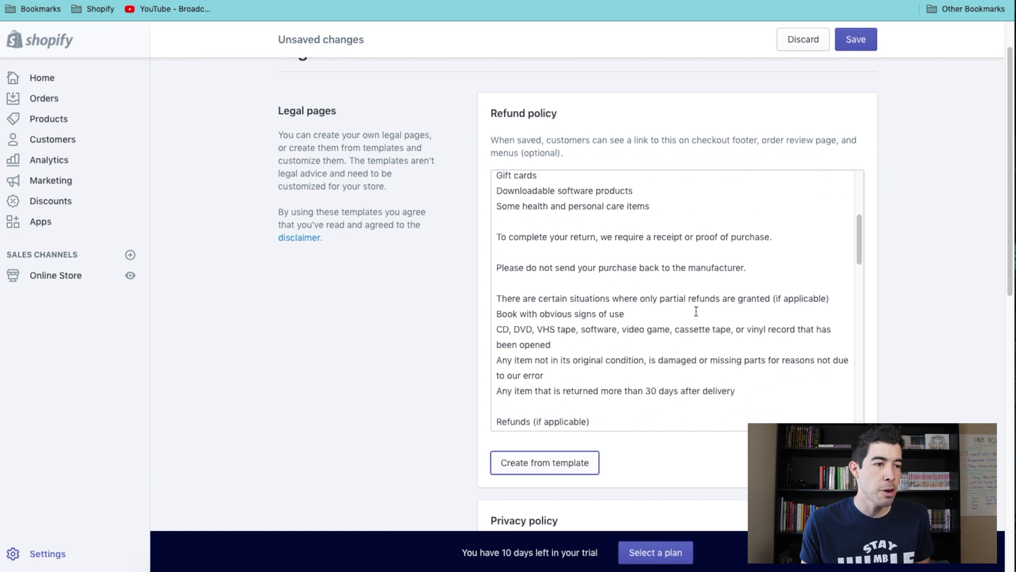
pyautogui.scroll(-9, 665, 291)
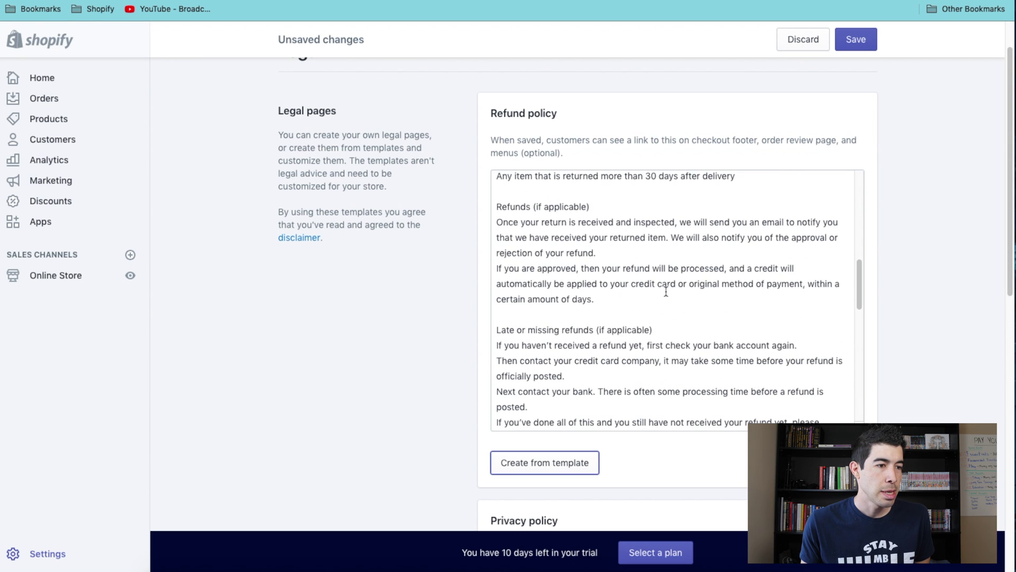
pyautogui.scroll(-5, 667, 291)
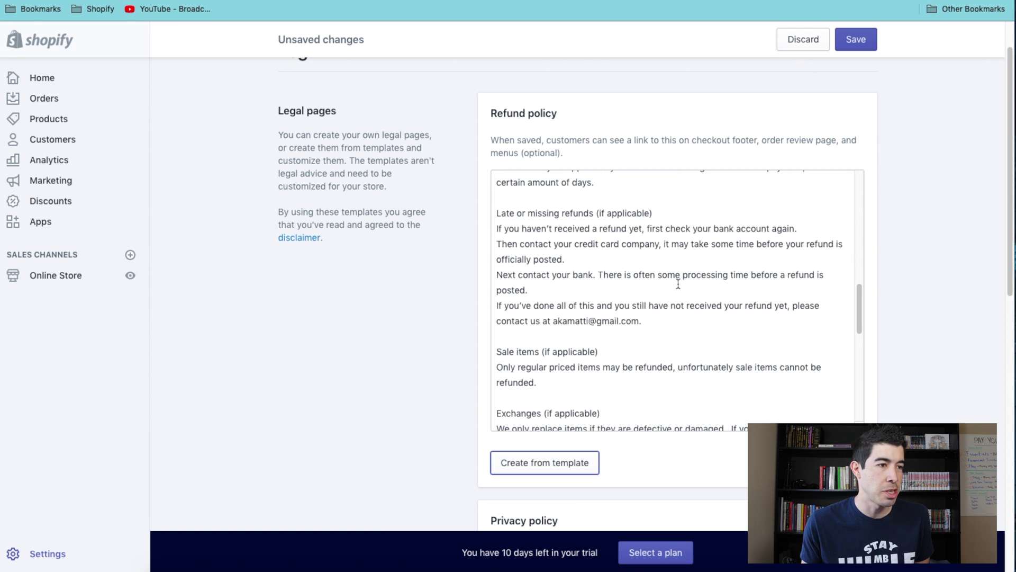
pyautogui.scroll(20, 754, 304)
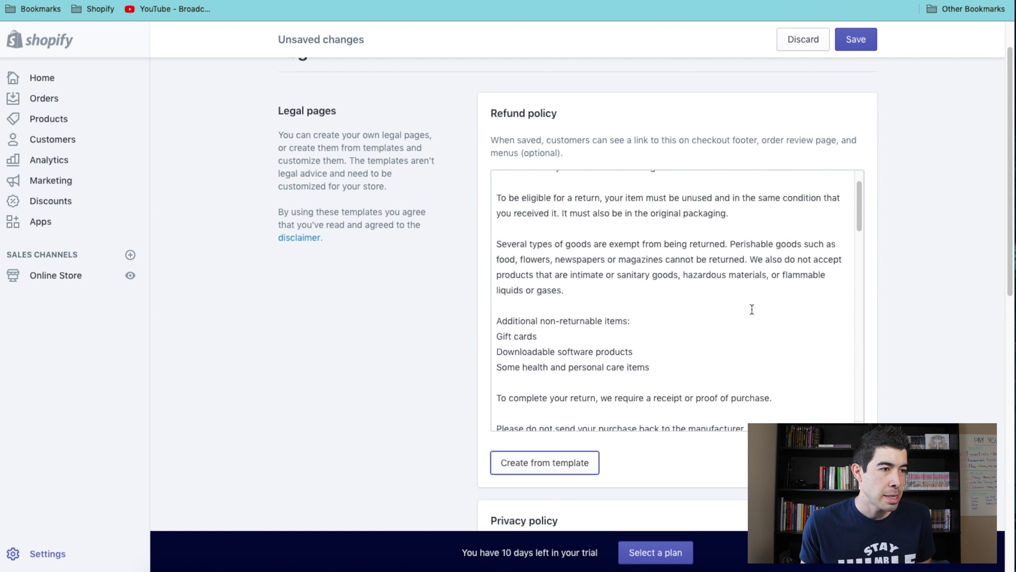
pyautogui.scroll(1, 751, 309)
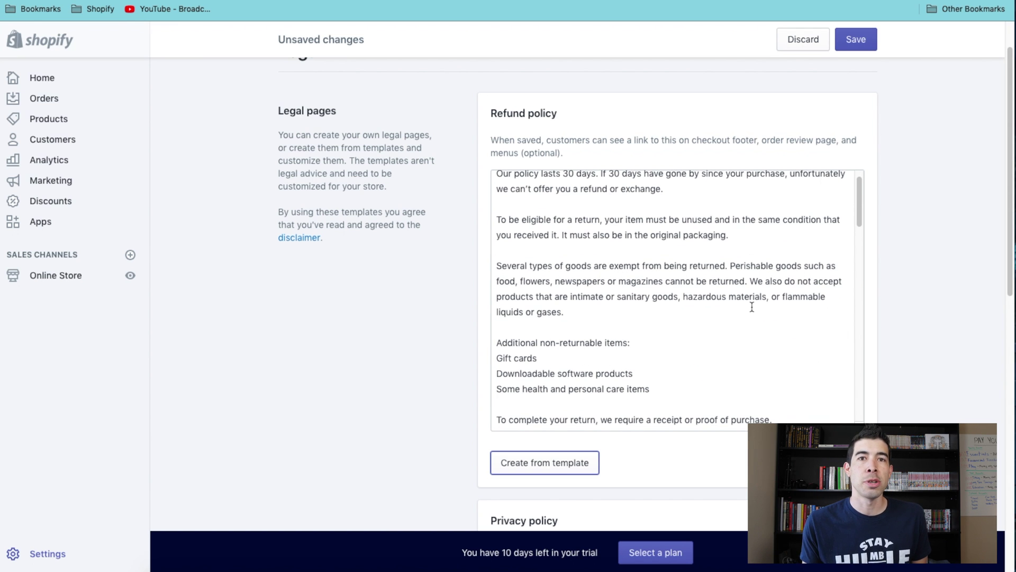
pyautogui.scroll(3, 759, 309)
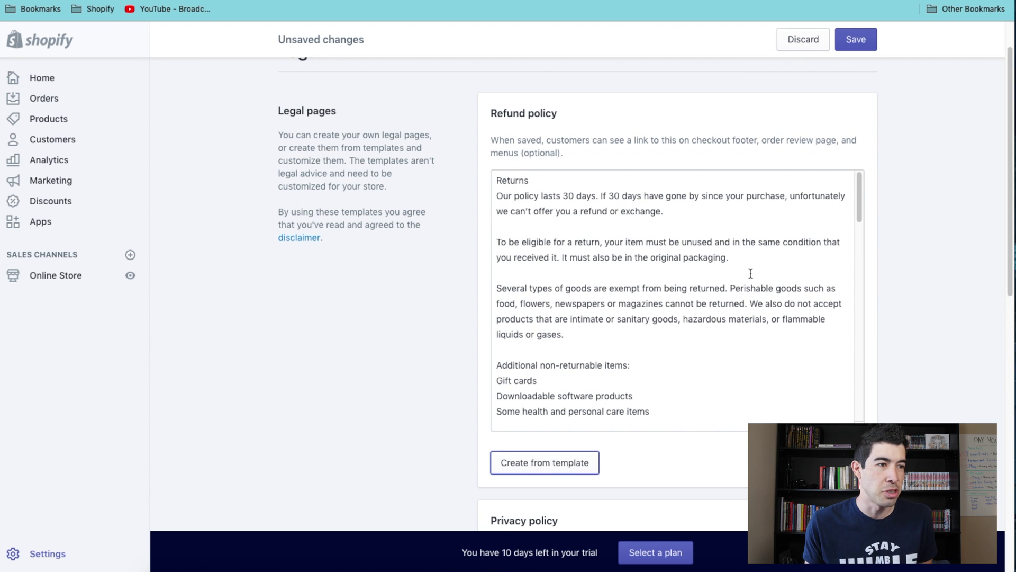
pyautogui.scroll(-1, 922, 295)
pyautogui.scroll(-13, 646, 266)
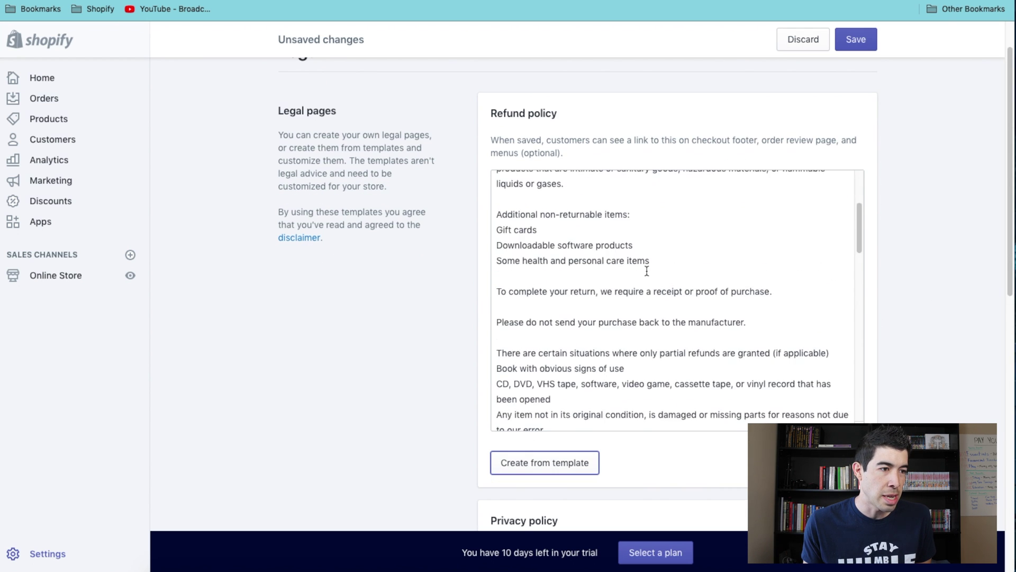
pyautogui.scroll(-10, 658, 267)
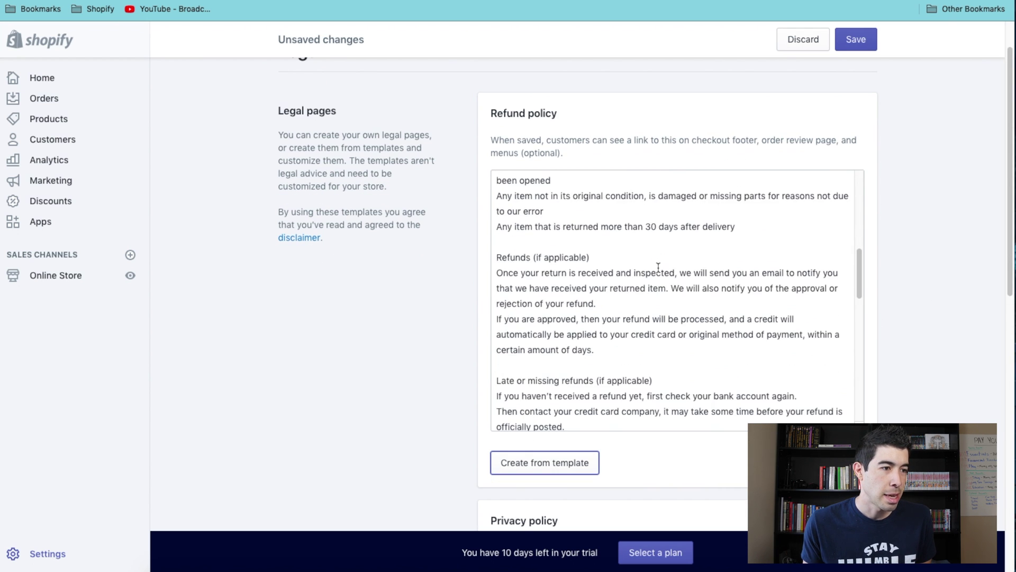
pyautogui.scroll(-6, 657, 270)
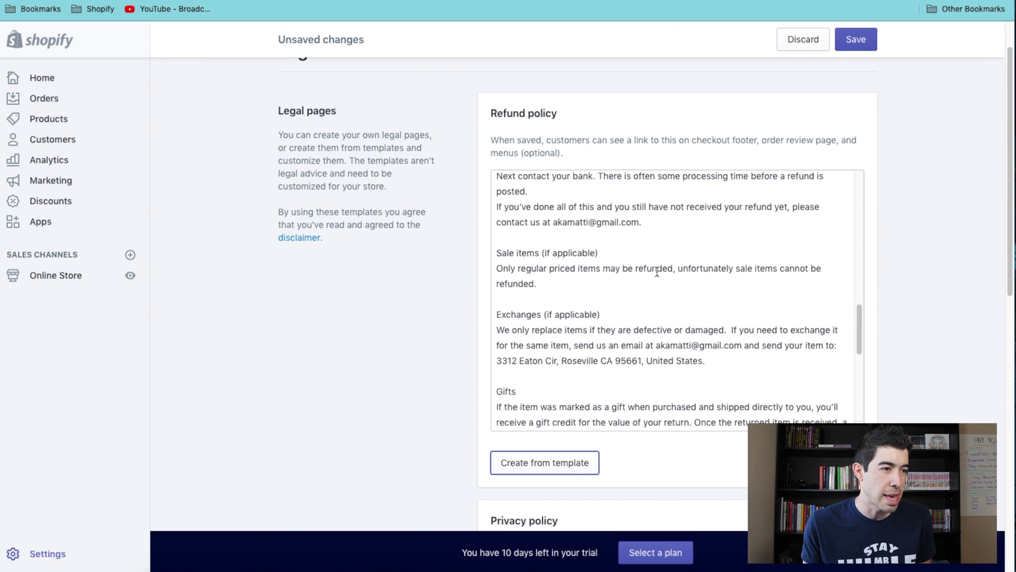
pyautogui.scroll(-1, 697, 348)
# Delete the mailing address from the Refund policy's Exchanges paragraph and Shipping section
pyautogui.moveTo(715, 336); pyautogui.dragTo(755, 321)
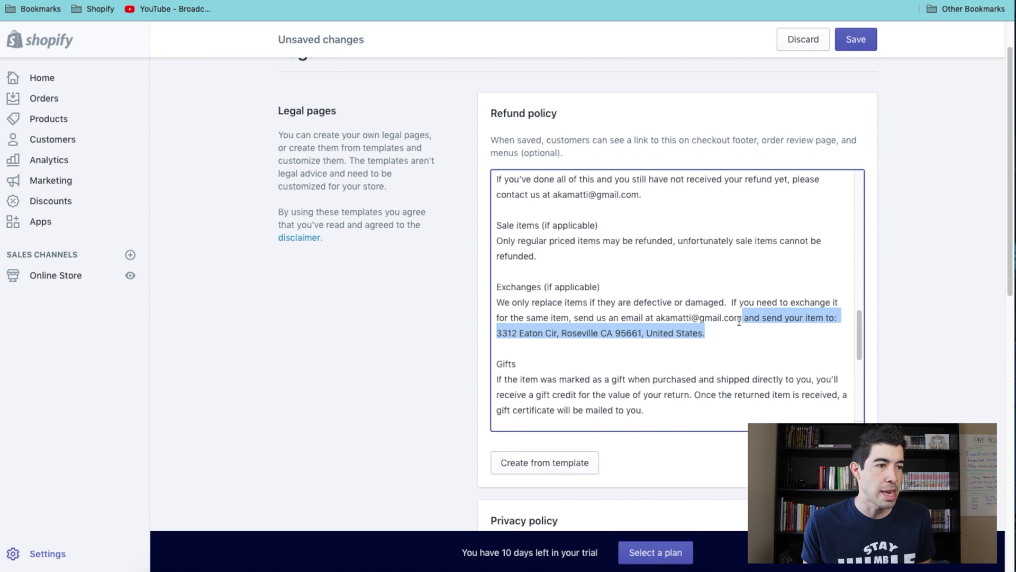
pyautogui.press('BackSpace')
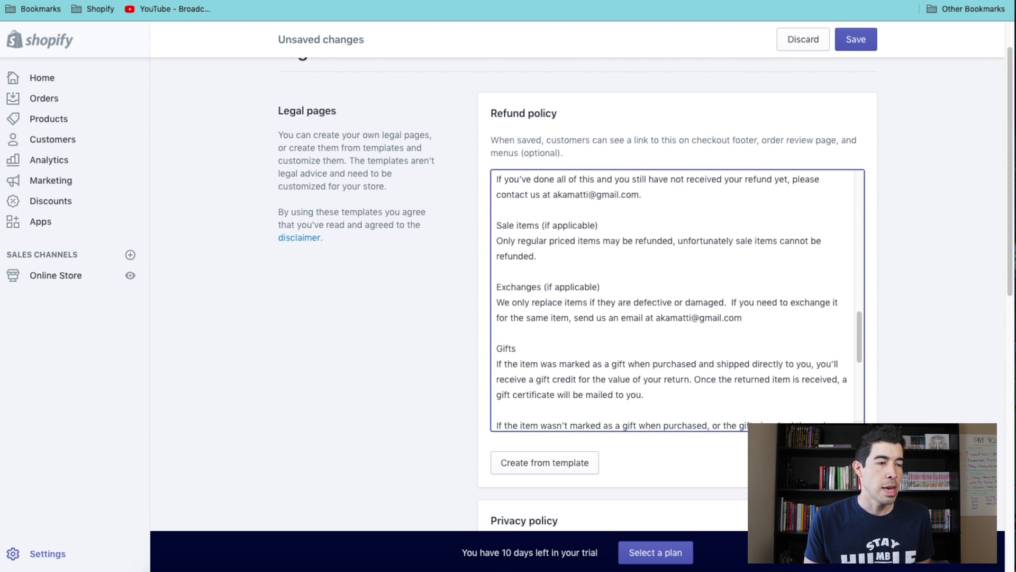
pyautogui.scroll(-1, 702, 321)
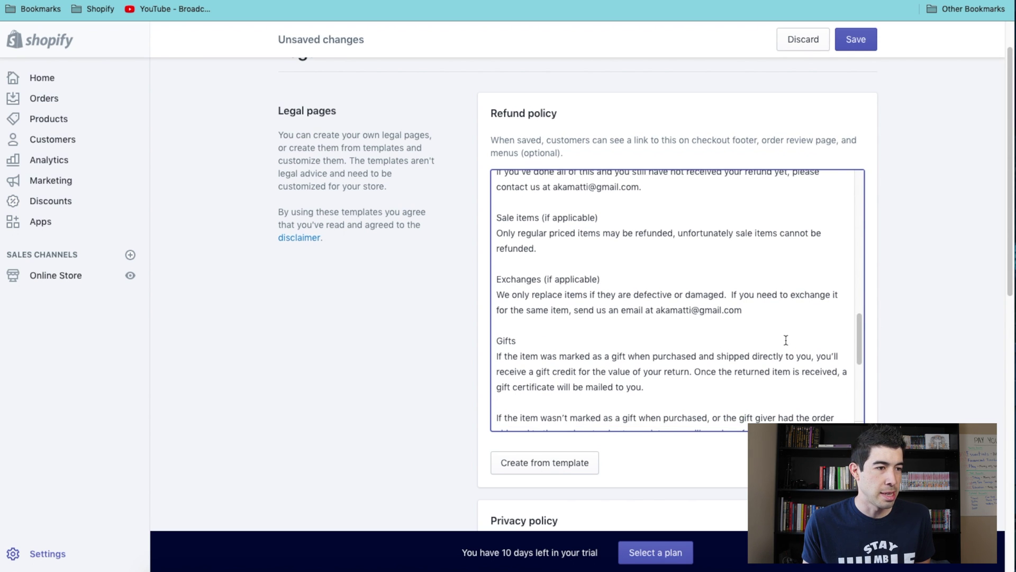
pyautogui.scroll(-5, 784, 329)
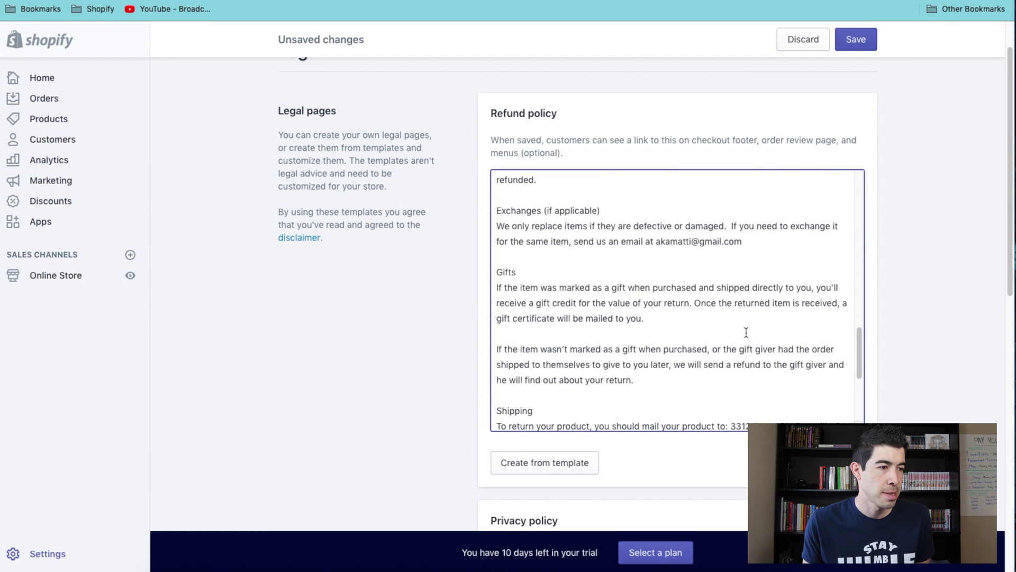
pyautogui.scroll(-6, 635, 415)
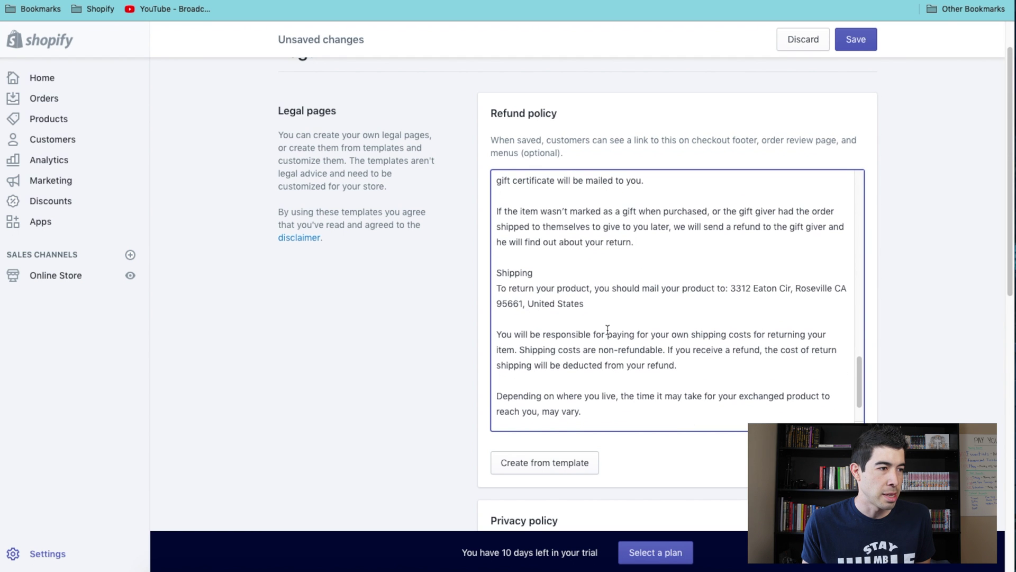
pyautogui.moveTo(603, 309); pyautogui.dragTo(478, 285)
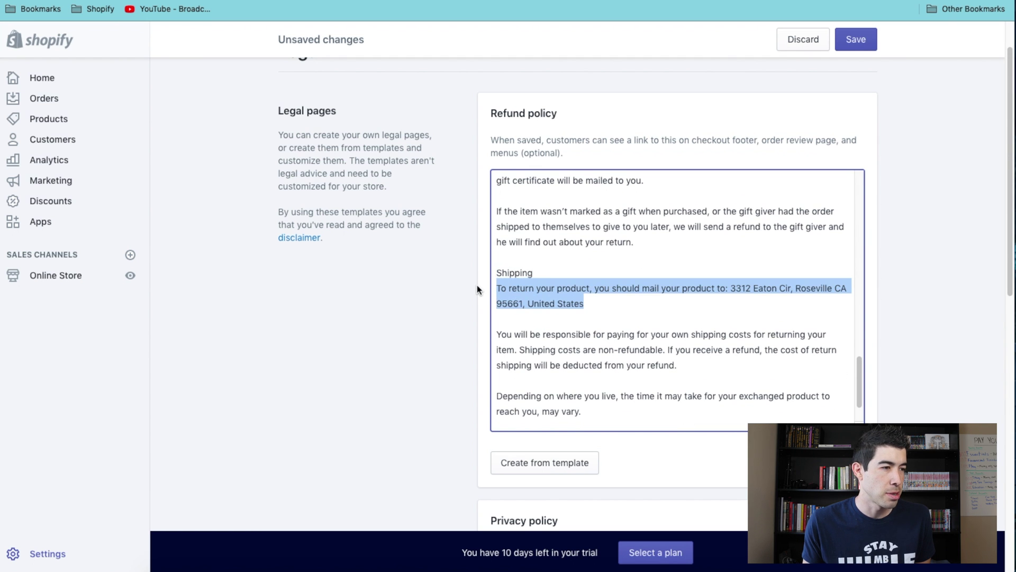
pyautogui.press('BackSpace')
pyautogui.press('BackSpace')
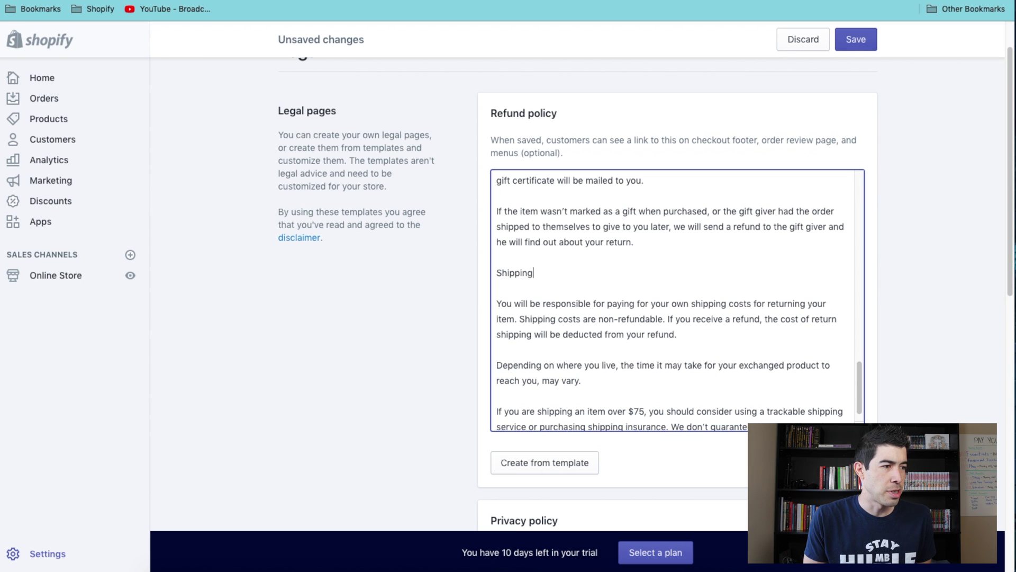
pyautogui.scroll(-1, 709, 308)
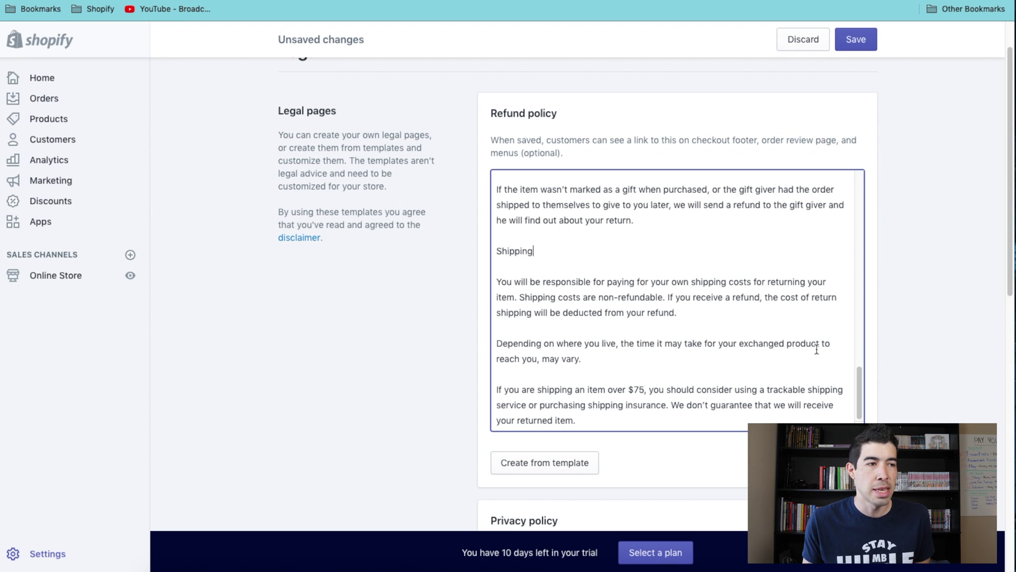
pyautogui.scroll(-5, 892, 311)
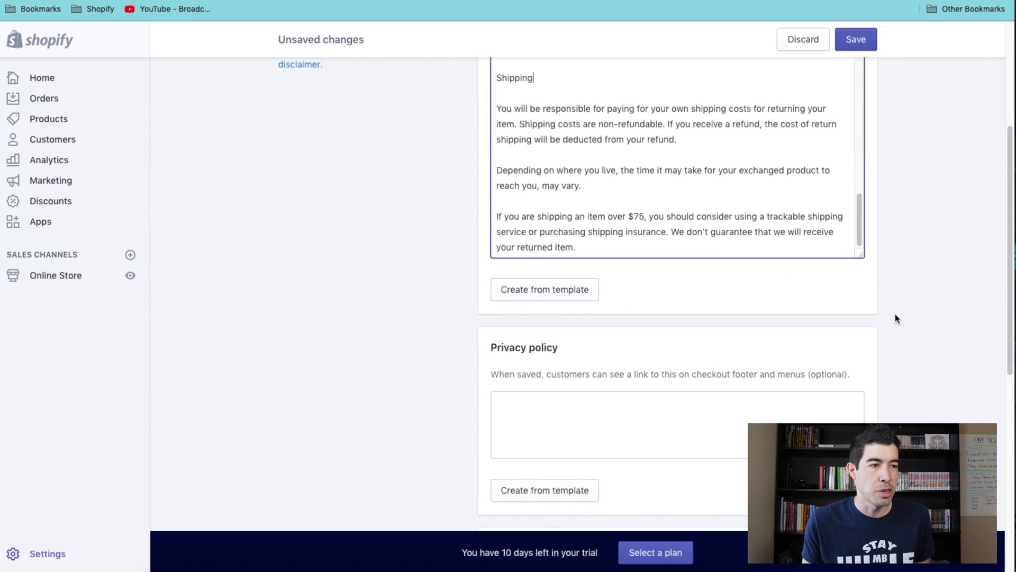
pyautogui.scroll(-1, 889, 320)
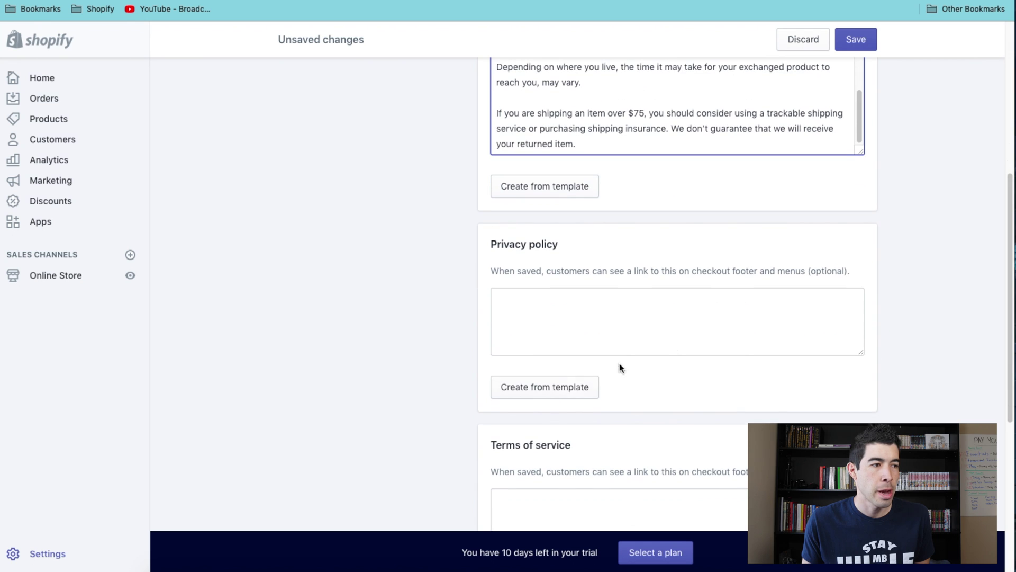
# Fill the Privacy policy with its template text
pyautogui.click(550, 397)
pyautogui.scroll(-2, 921, 347)
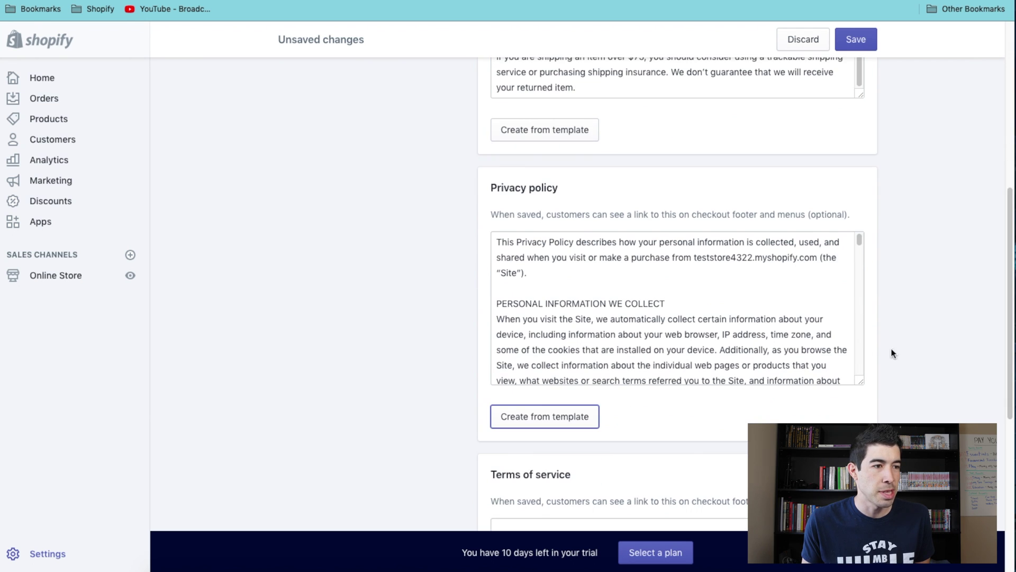
pyautogui.moveTo(860, 382); pyautogui.dragTo(860, 521)
pyautogui.scroll(-2, 917, 353)
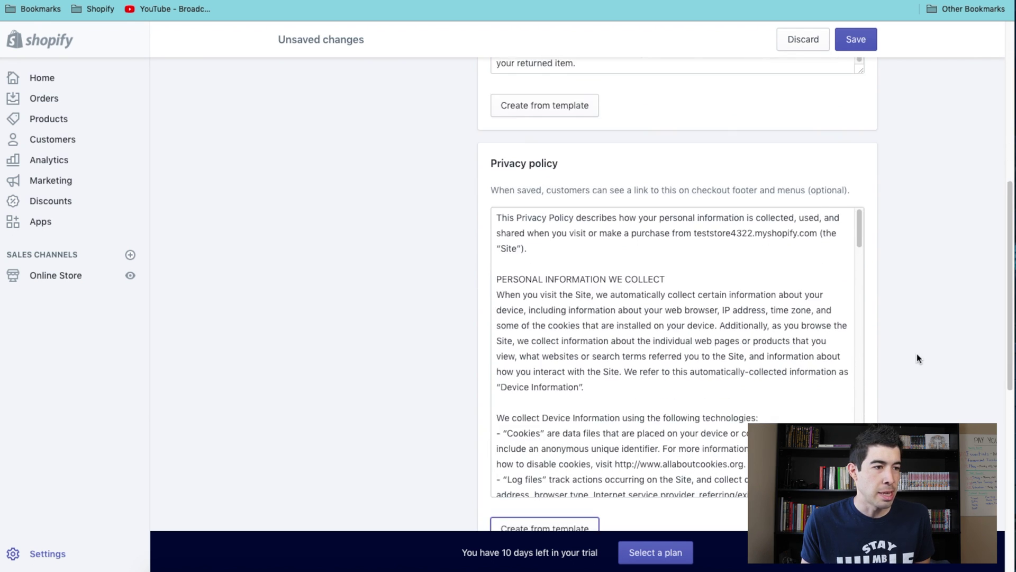
pyautogui.scroll(-2, 704, 321)
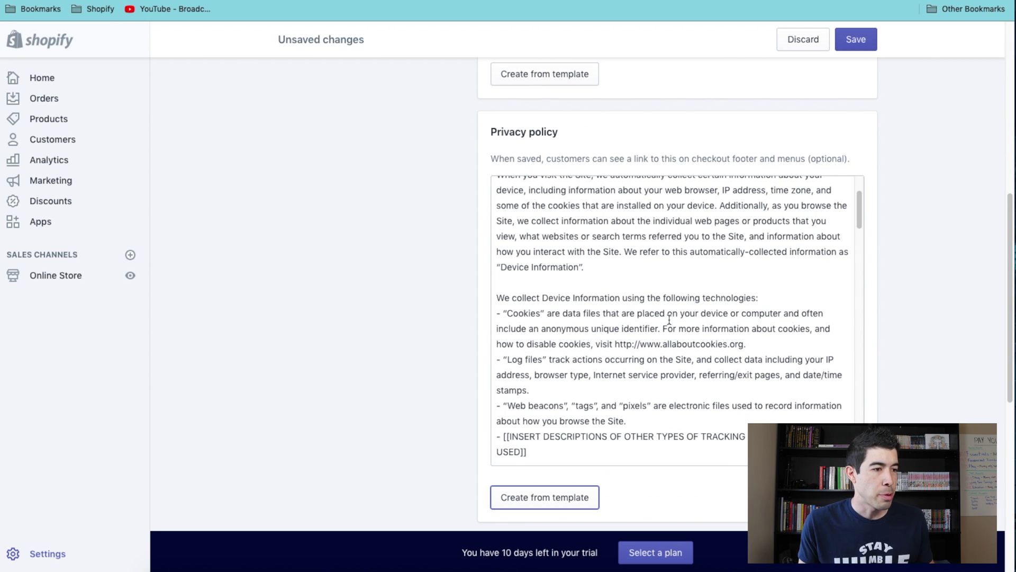
pyautogui.scroll(-1, 669, 325)
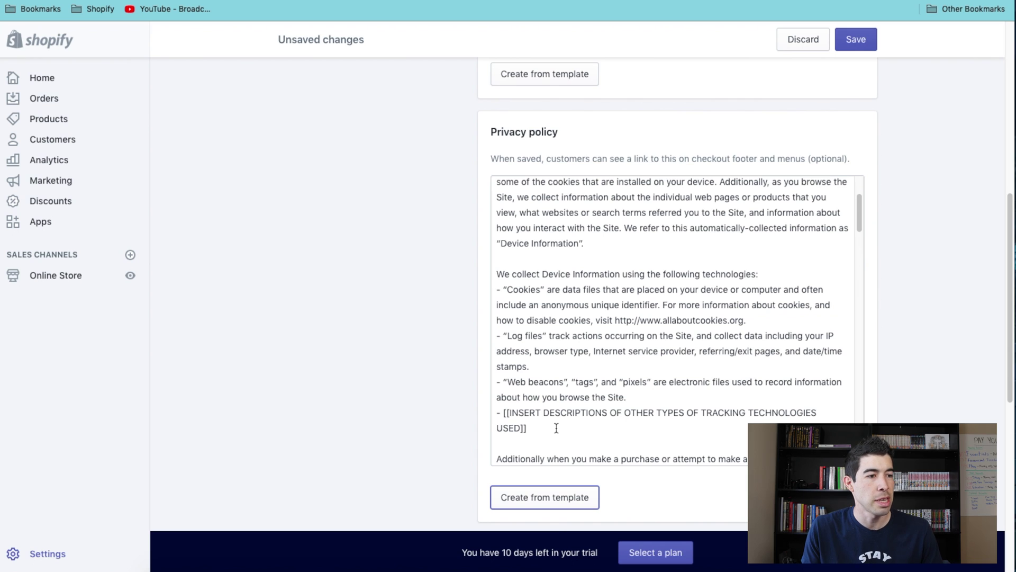
# Delete the tracking technologies, payment types, other collected information and order-use placeholders
pyautogui.moveTo(553, 428); pyautogui.dragTo(475, 415)
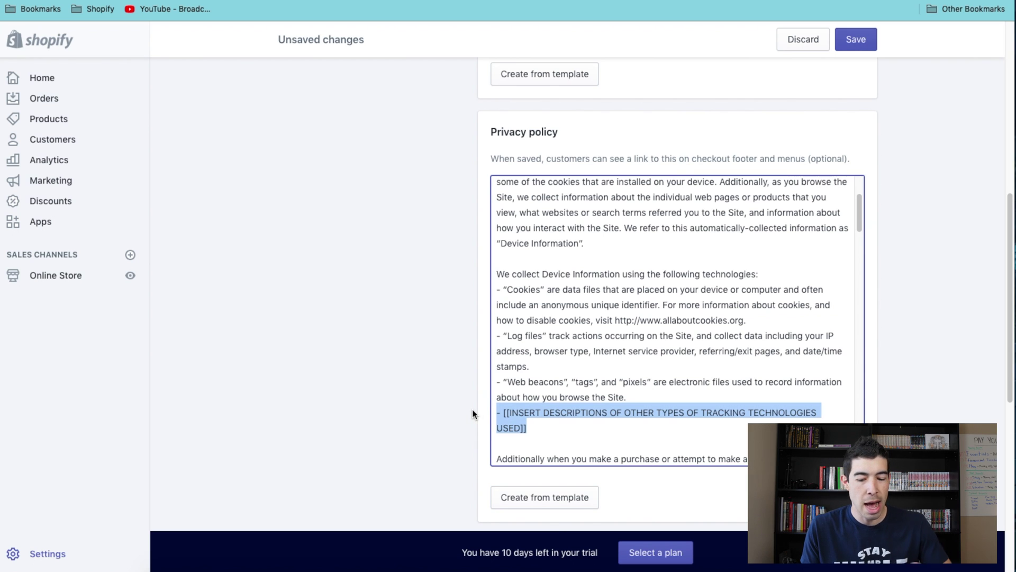
pyautogui.press('BackSpace')
pyautogui.press('BackSpace')
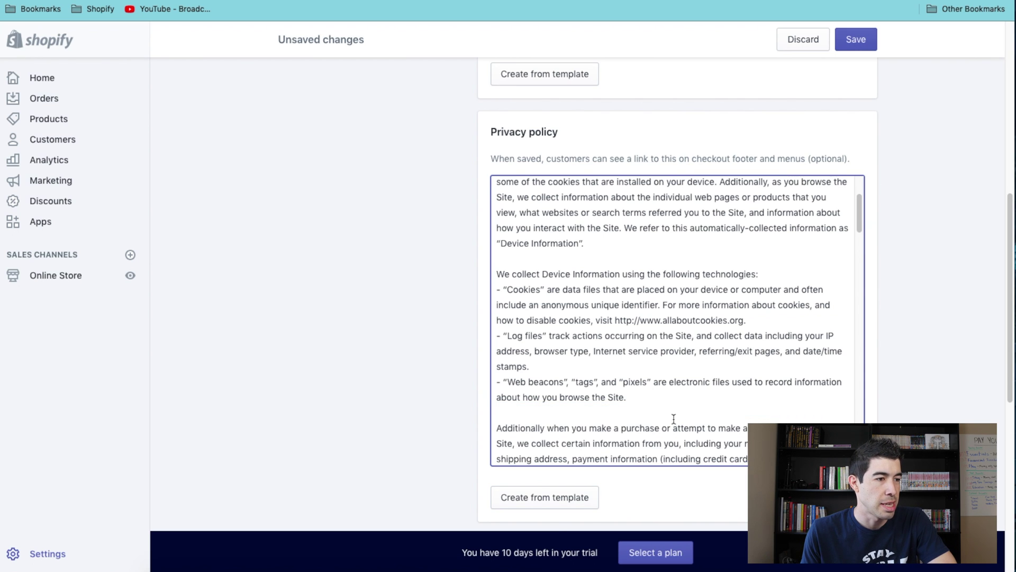
pyautogui.scroll(-1, 739, 406)
pyautogui.scroll(-1, 739, 405)
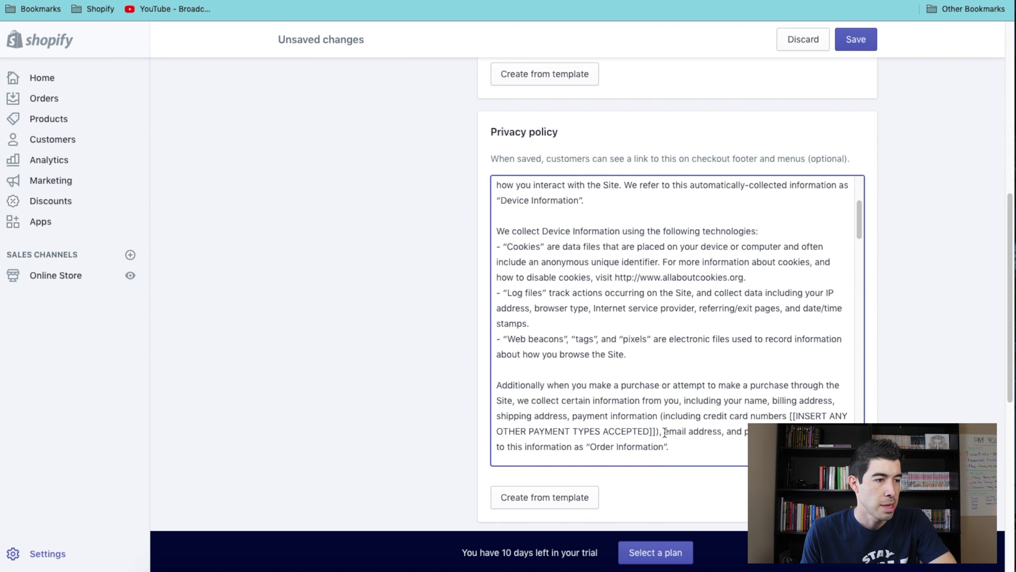
pyautogui.moveTo(659, 431); pyautogui.dragTo(664, 415)
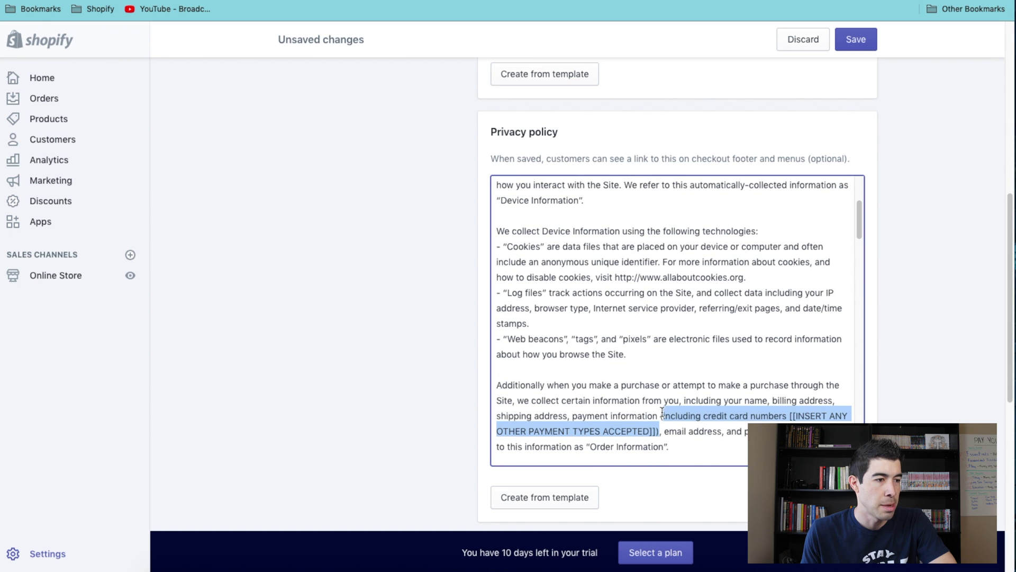
pyautogui.press('BackSpace')
pyautogui.scroll(-4, 693, 438)
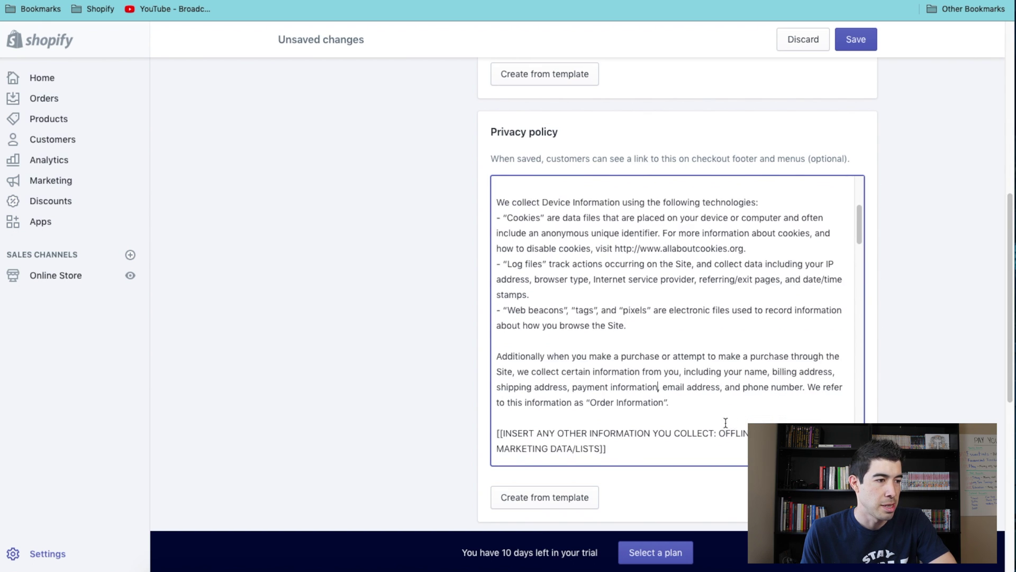
pyautogui.moveTo(633, 422); pyautogui.dragTo(481, 403)
pyautogui.press('BackSpace')
pyautogui.press('BackSpace')
pyautogui.scroll(-8, 622, 411)
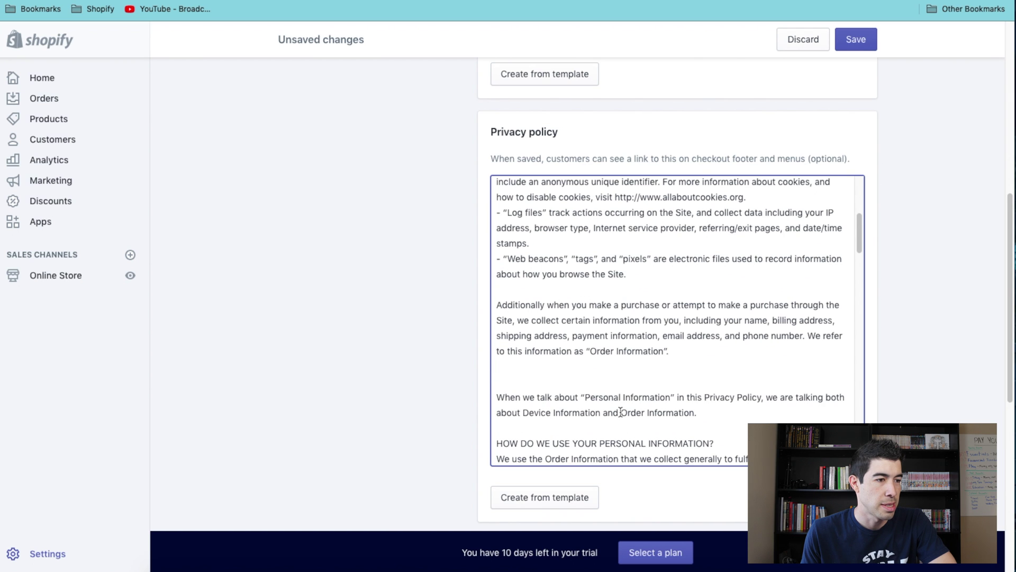
pyautogui.scroll(-7, 716, 402)
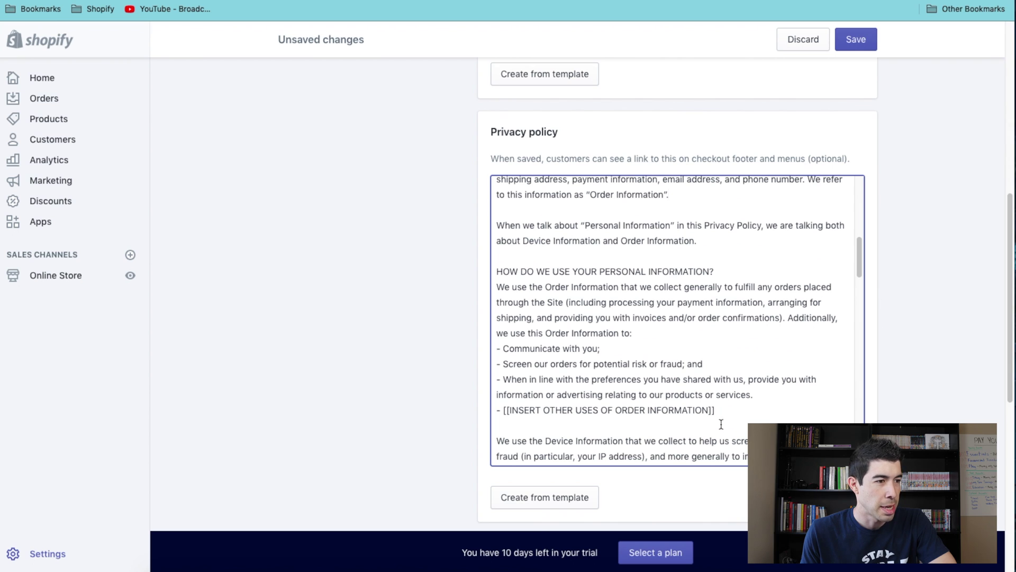
pyautogui.moveTo(507, 410); pyautogui.dragTo(497, 410)
pyautogui.press('BackSpace')
pyautogui.press('BackSpace')
# Delete the opt-out links placeholder line from the Privacy policy
pyautogui.scroll(-5, 674, 401)
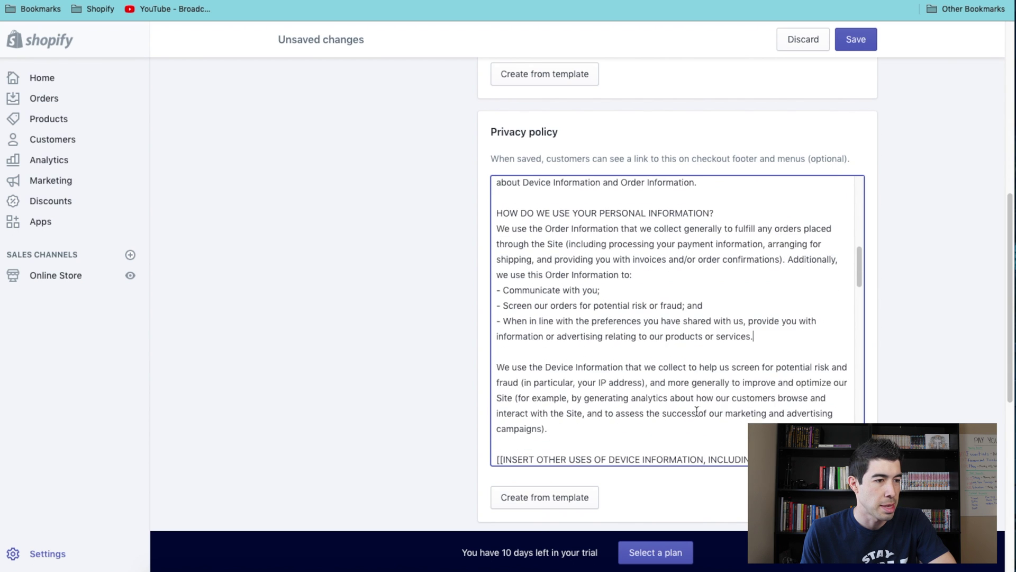
pyautogui.scroll(-2, 675, 400)
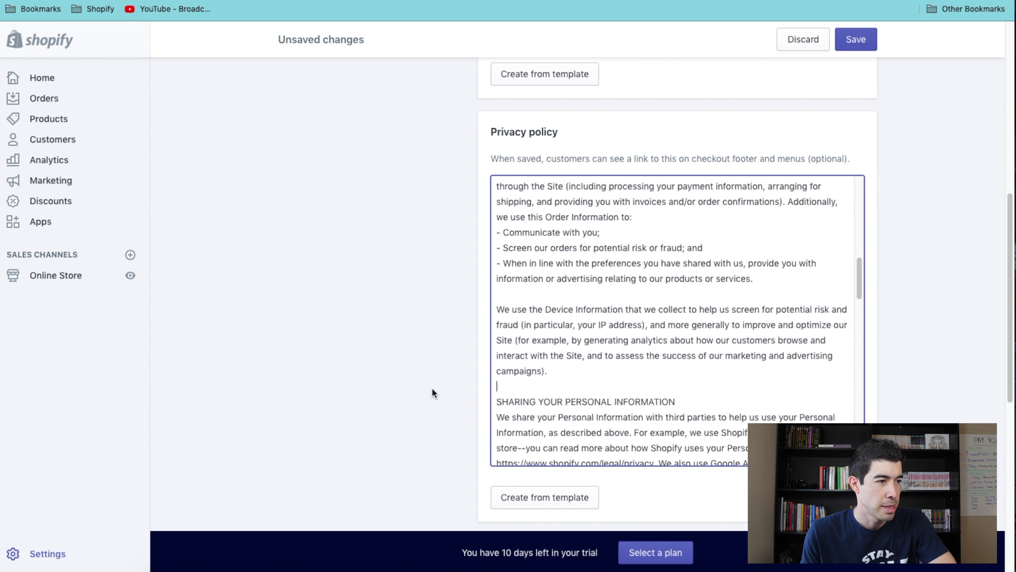
pyautogui.scroll(-7, 684, 394)
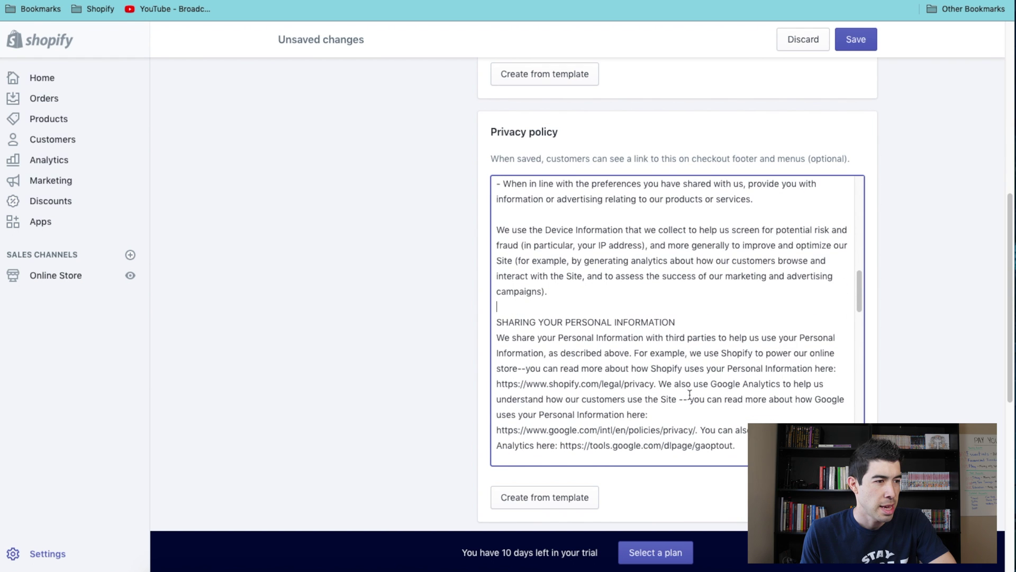
pyautogui.scroll(-6, 684, 394)
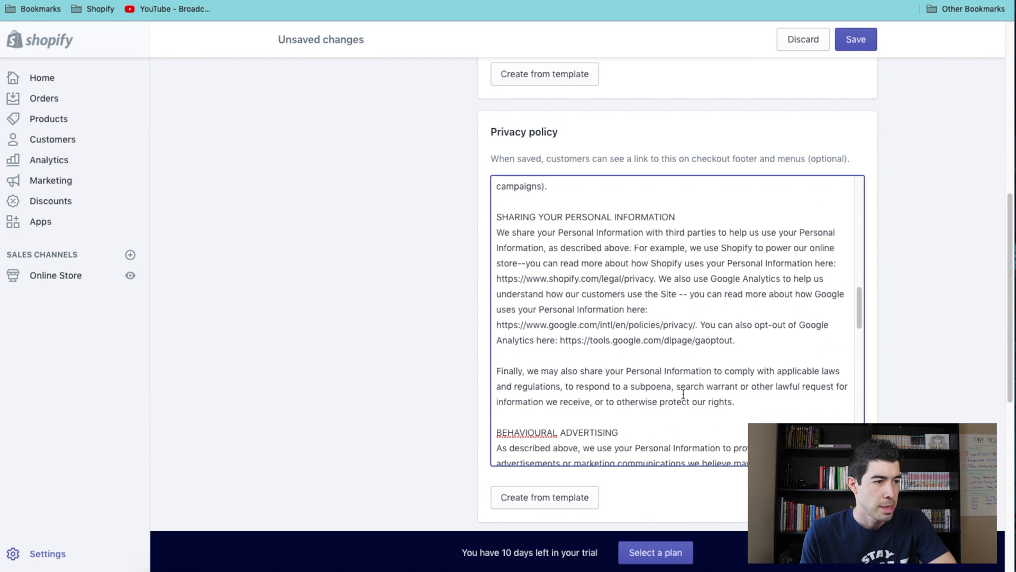
pyautogui.scroll(-2, 683, 394)
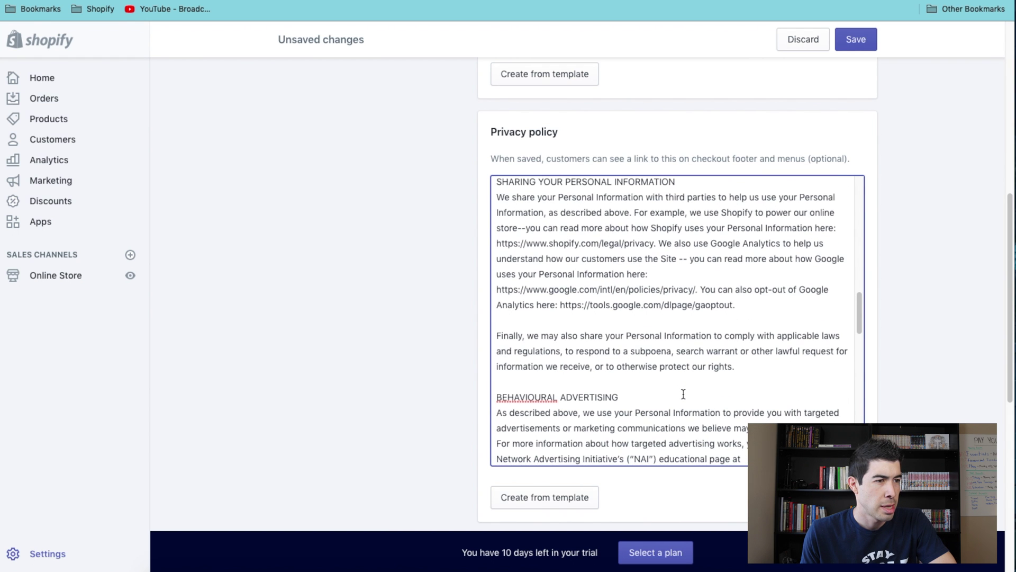
pyautogui.scroll(-5, 683, 394)
pyautogui.scroll(-7, 683, 394)
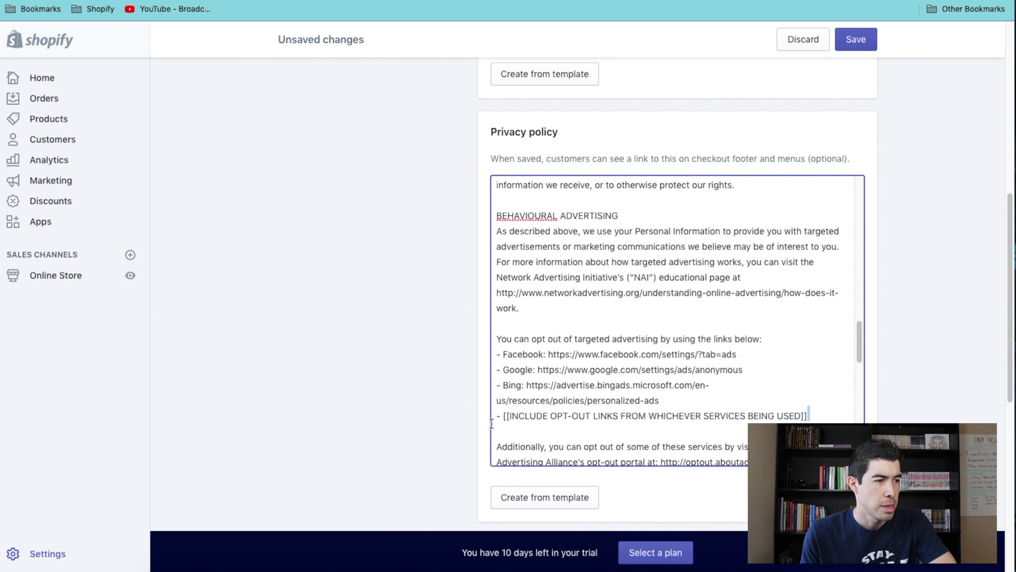
pyautogui.moveTo(491, 423); pyautogui.dragTo(471, 416)
pyautogui.press('BackSpace')
# Remove the age restriction placeholder and the MINORS section
pyautogui.scroll(-12, 748, 408)
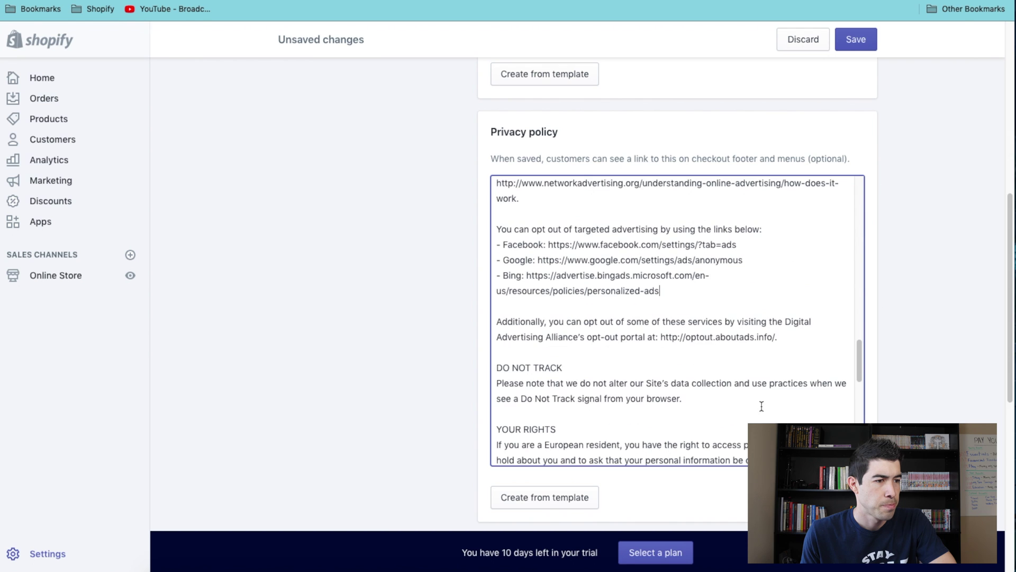
pyautogui.scroll(-11, 748, 408)
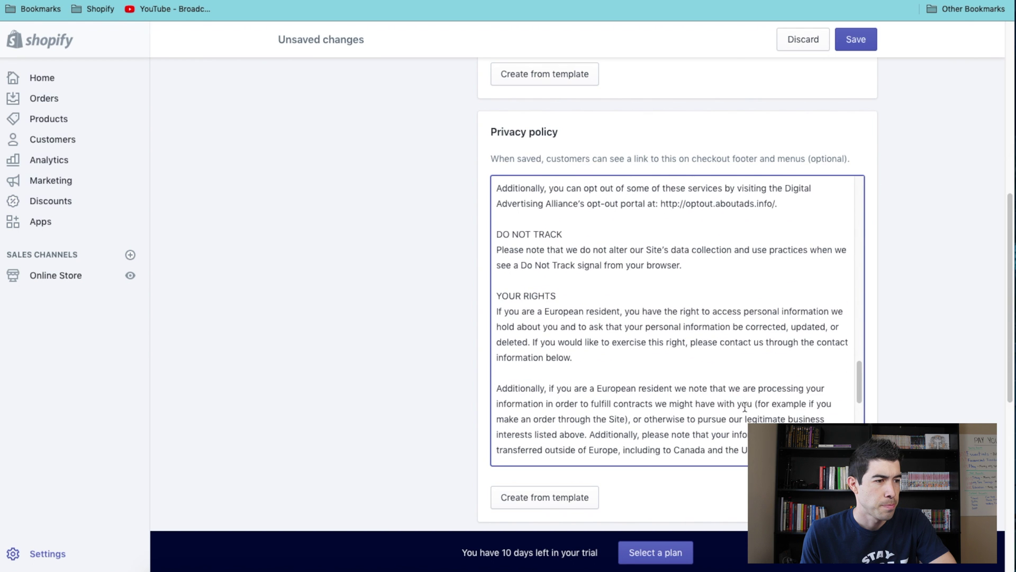
pyautogui.scroll(-6, 745, 406)
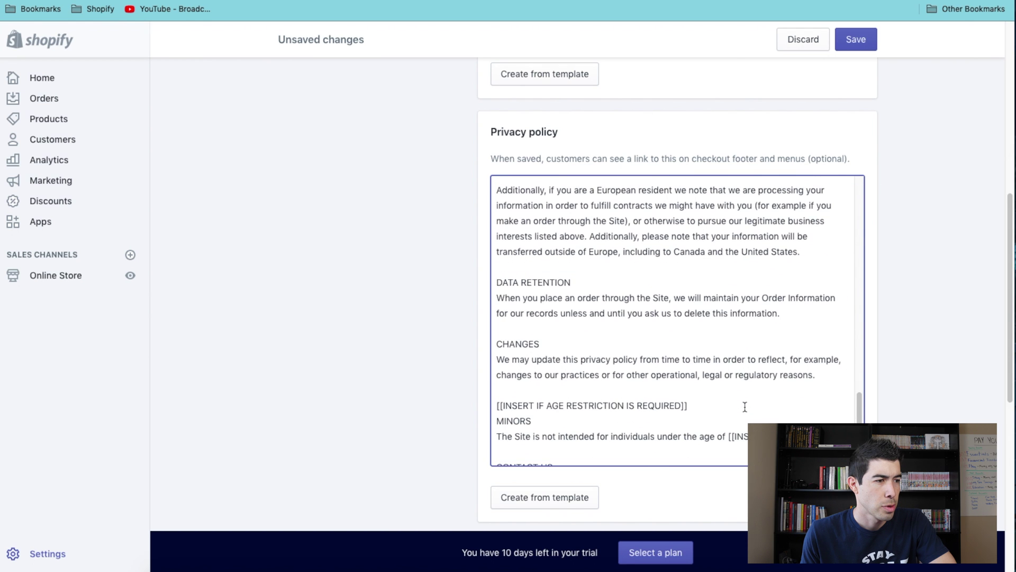
pyautogui.press('BackSpace')
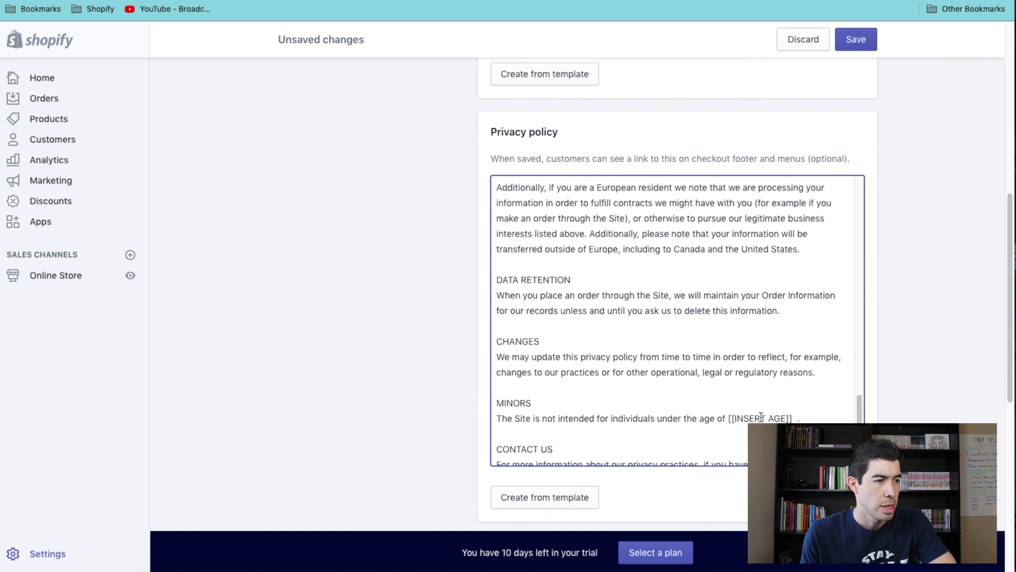
pyautogui.press('BackSpace')
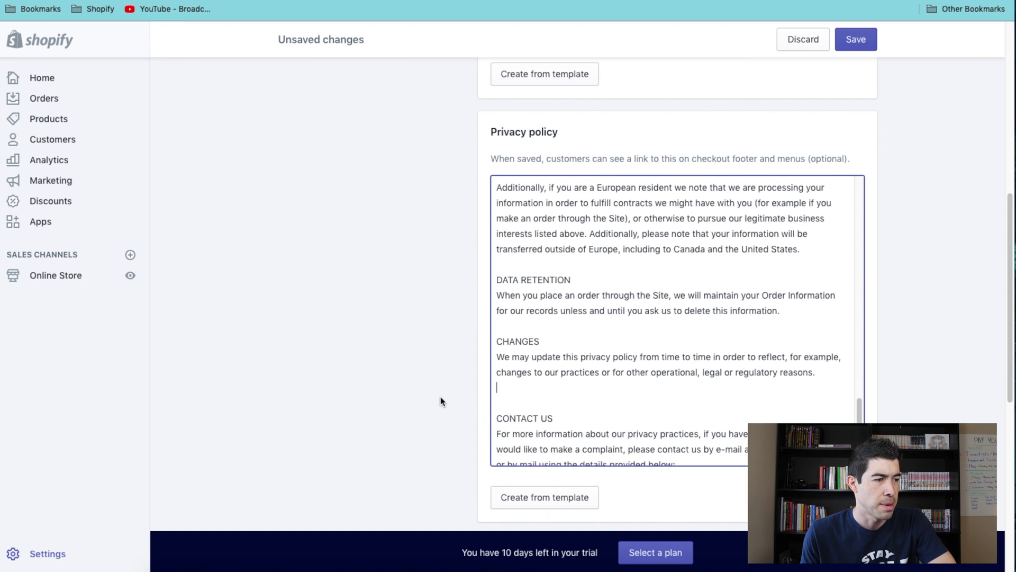
# Delete the contact mailing address lines and fill Terms of service with template text
pyautogui.scroll(-3, 775, 422)
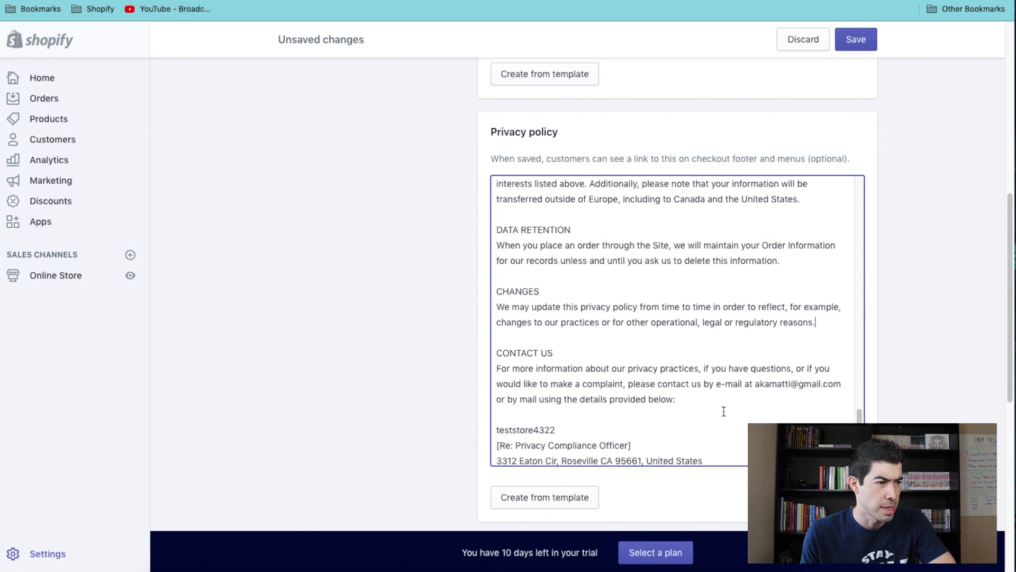
pyautogui.scroll(-2, 715, 413)
pyautogui.moveTo(726, 430); pyautogui.dragTo(465, 393)
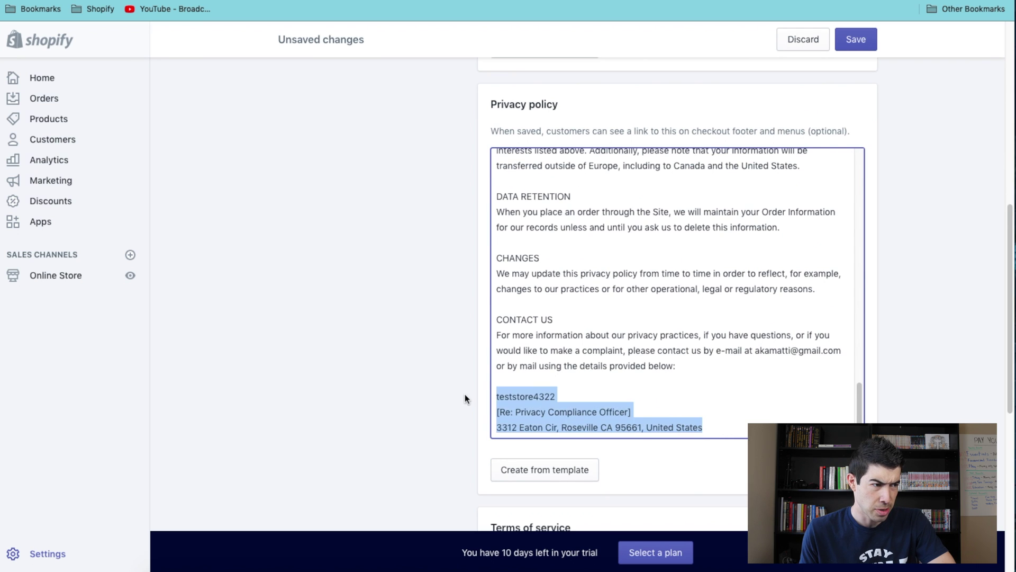
pyautogui.press('BackSpace')
pyautogui.scroll(-5, 529, 413)
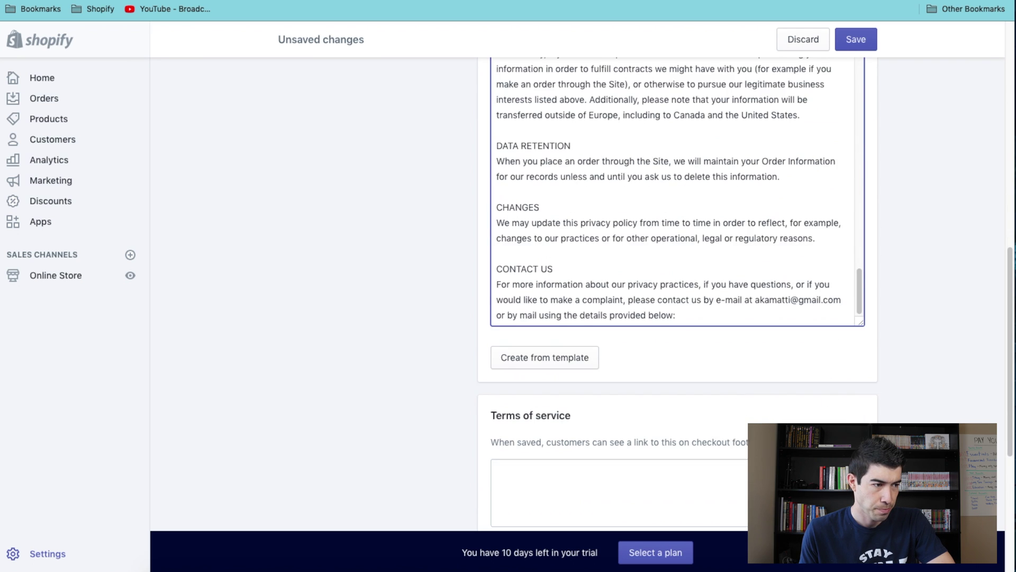
pyautogui.click(567, 426)
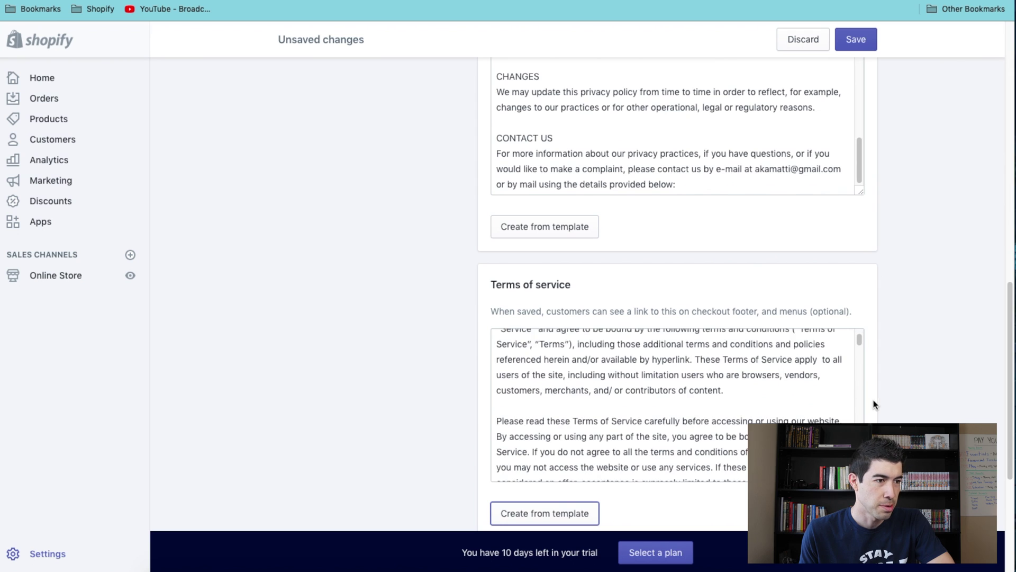
pyautogui.scroll(-3, 918, 422)
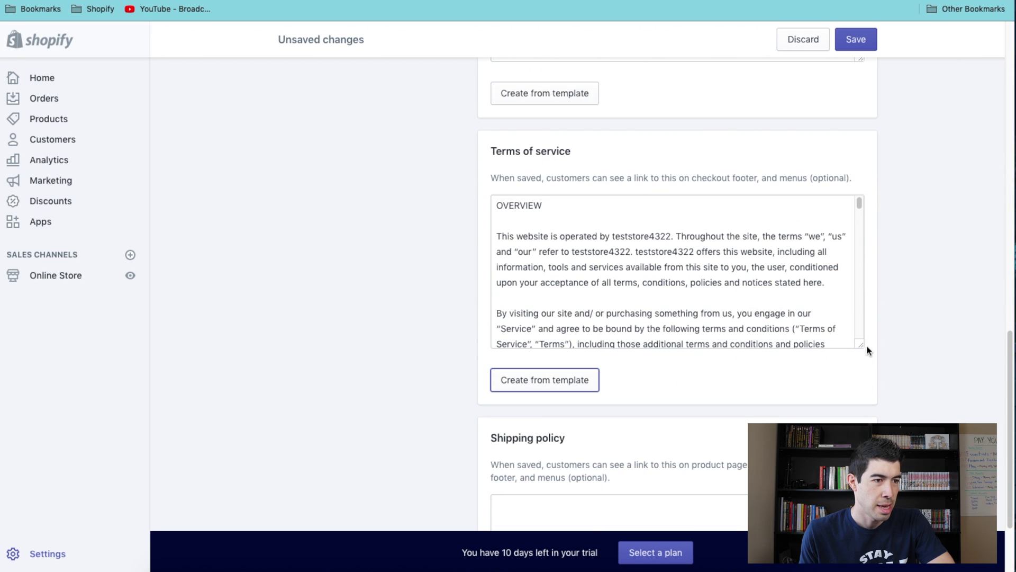
pyautogui.moveTo(859, 347); pyautogui.dragTo(860, 510)
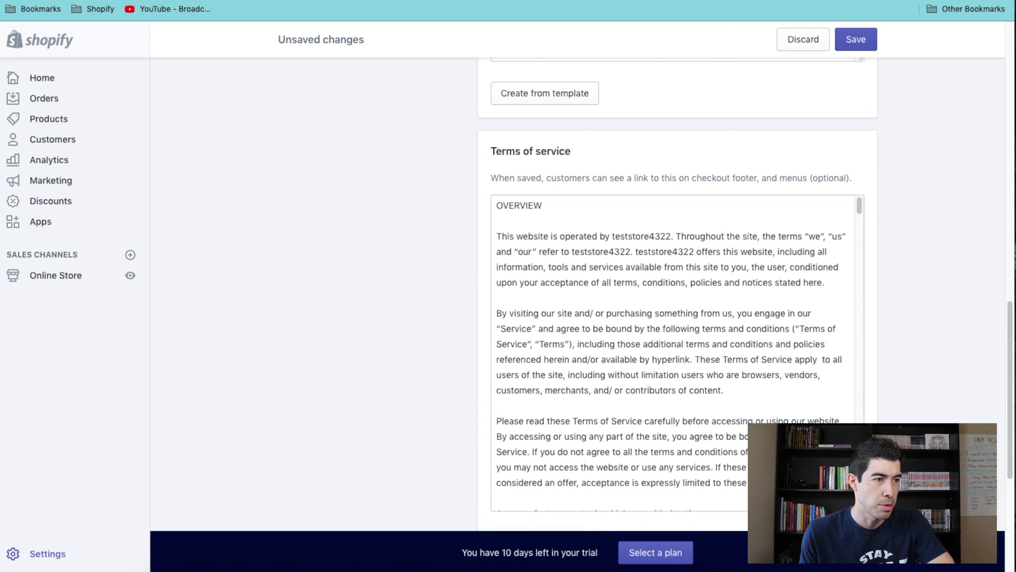
pyautogui.scroll(-6, 814, 384)
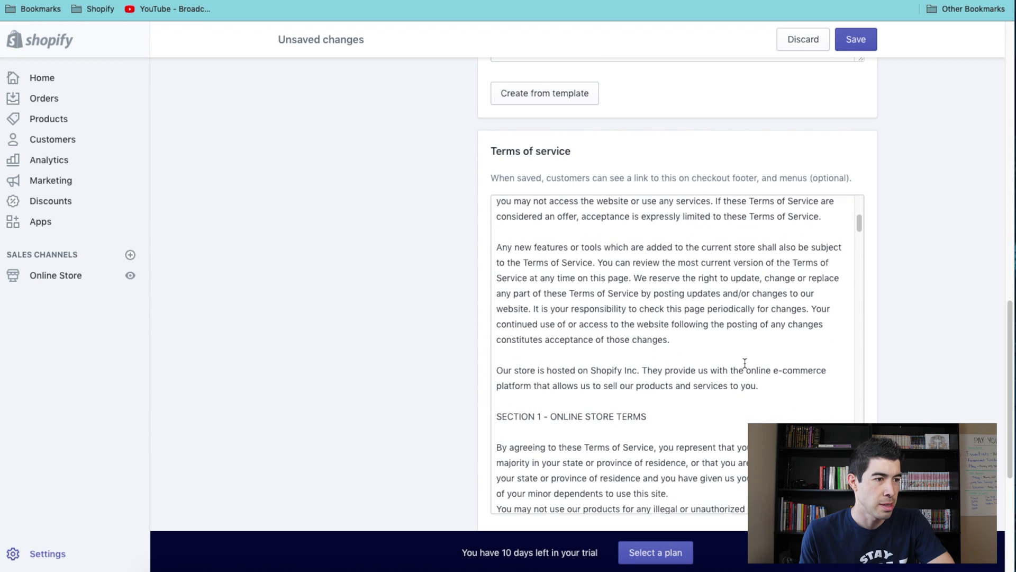
pyautogui.scroll(-8, 744, 363)
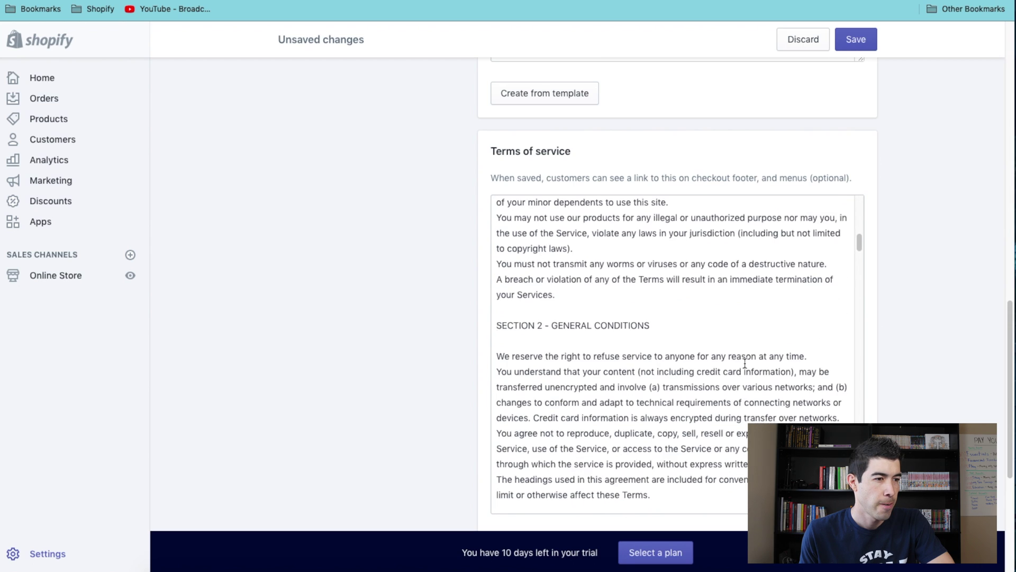
pyautogui.scroll(-10, 745, 362)
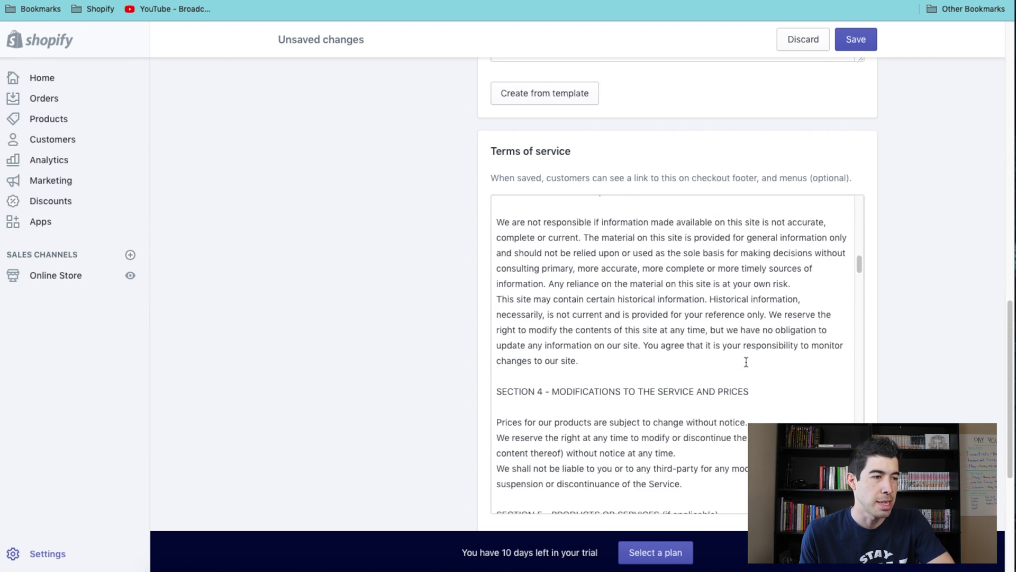
pyautogui.scroll(-10, 745, 362)
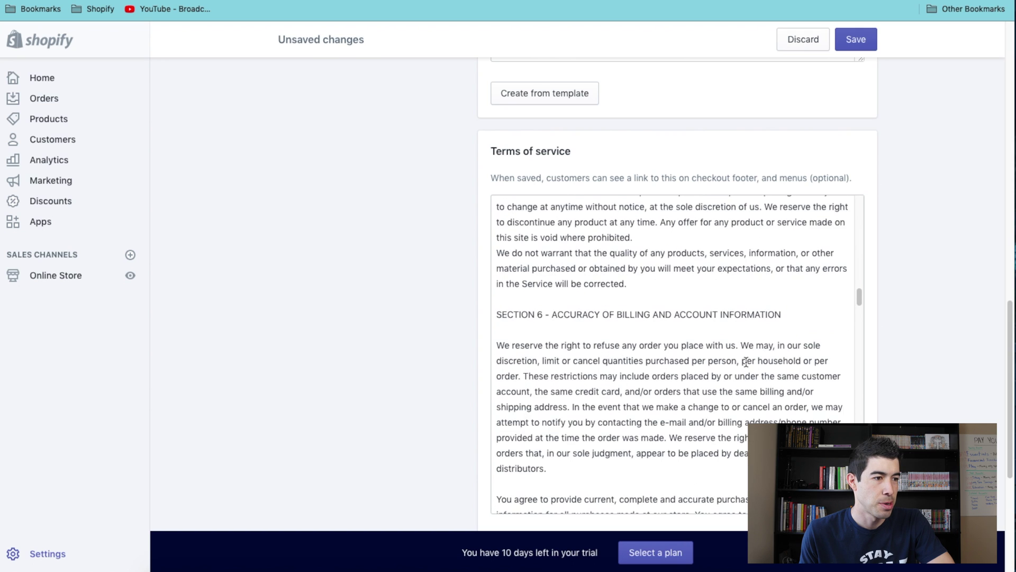
pyautogui.scroll(-10, 746, 362)
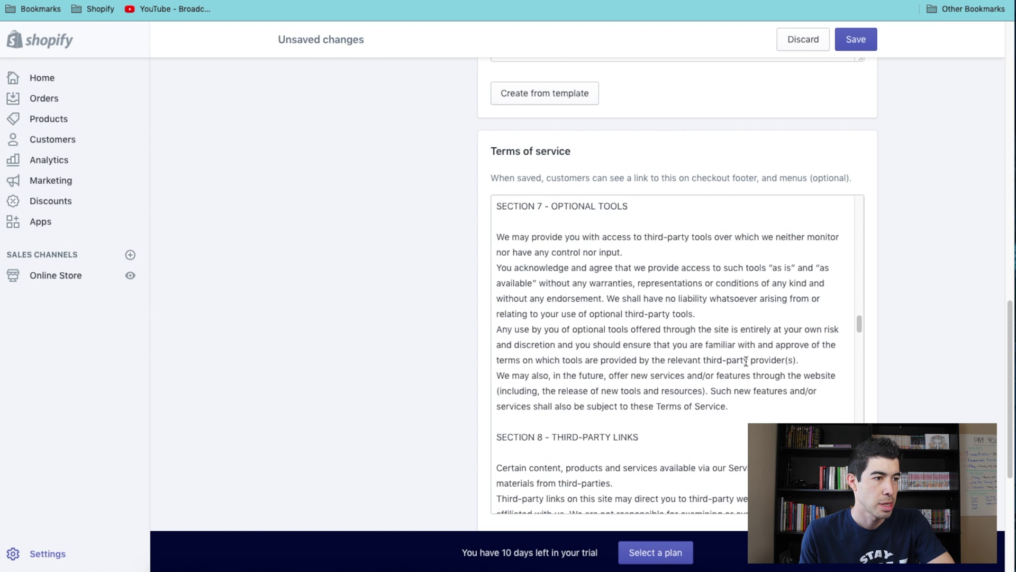
pyautogui.scroll(-5, 746, 362)
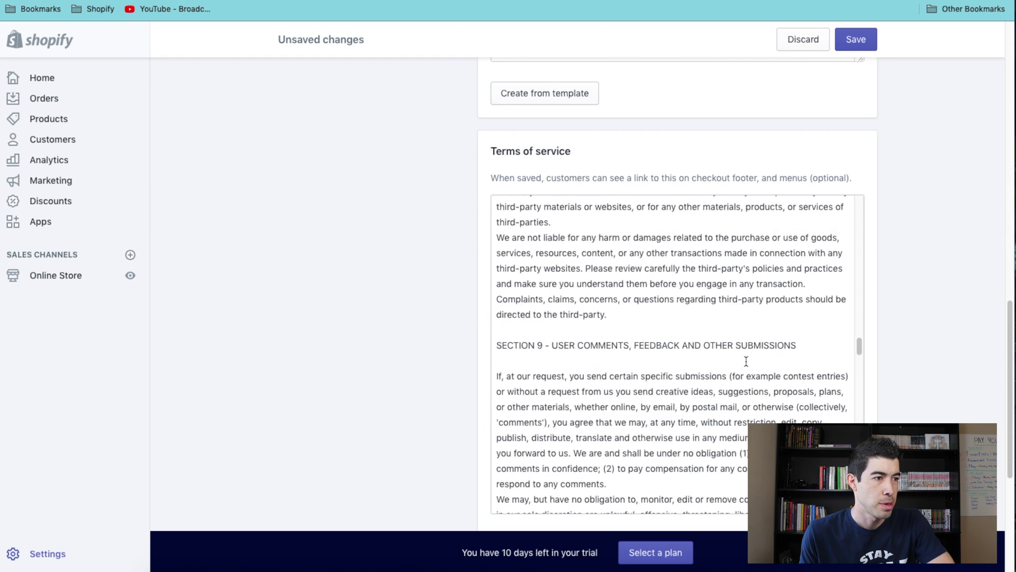
pyautogui.scroll(-10, 745, 362)
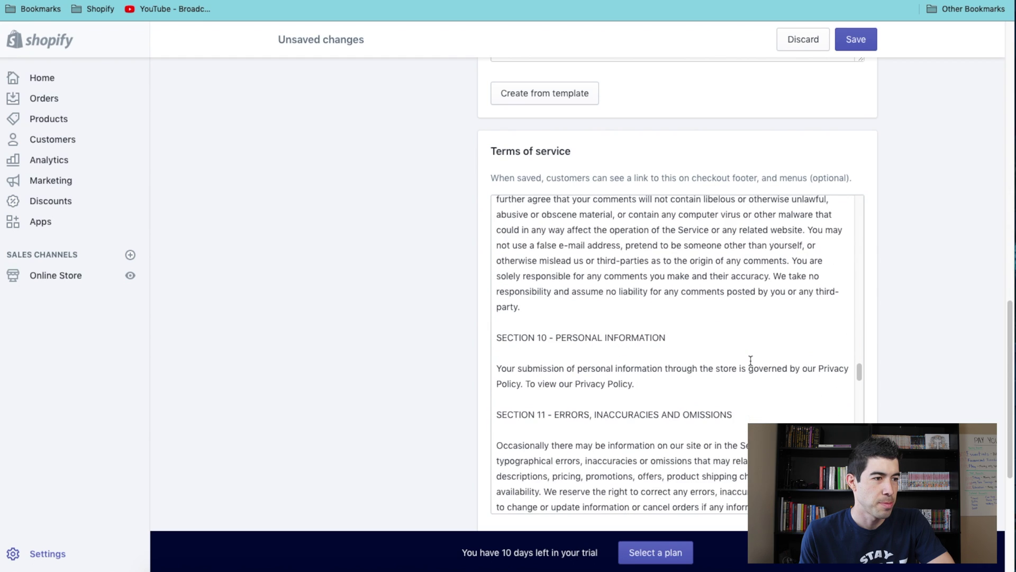
pyautogui.scroll(-15, 751, 360)
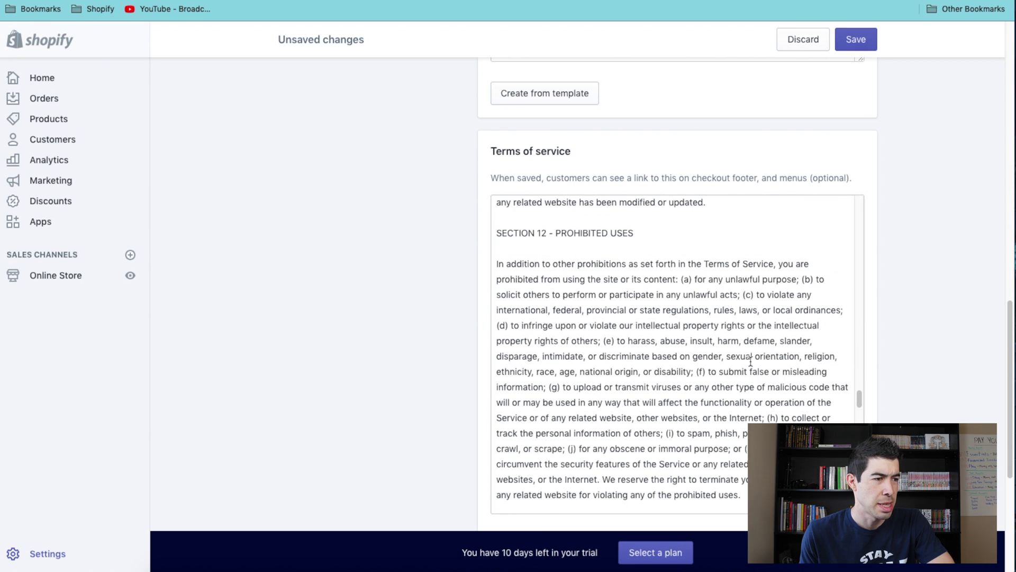
pyautogui.scroll(-15, 751, 360)
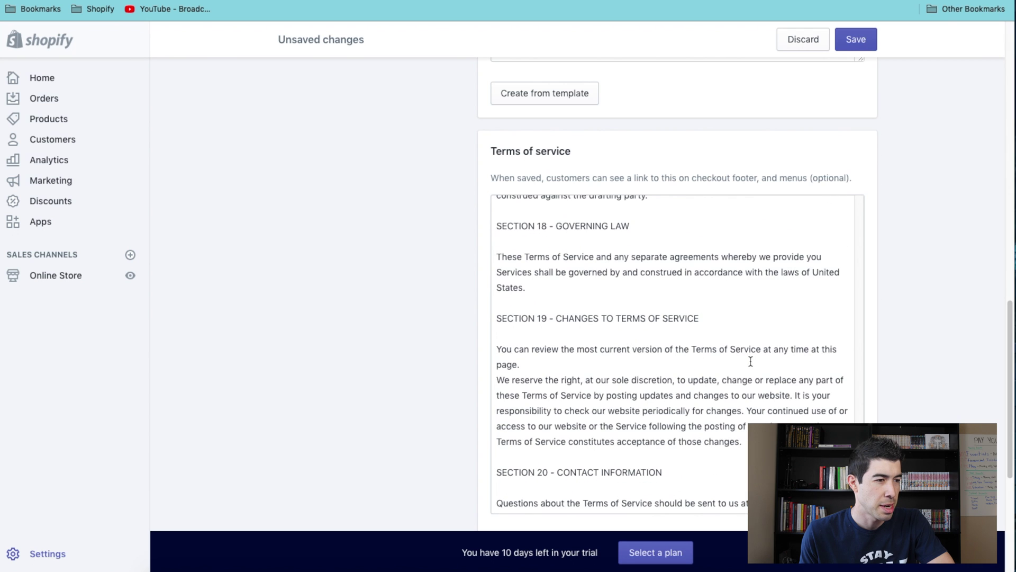
pyautogui.scroll(-5, 968, 414)
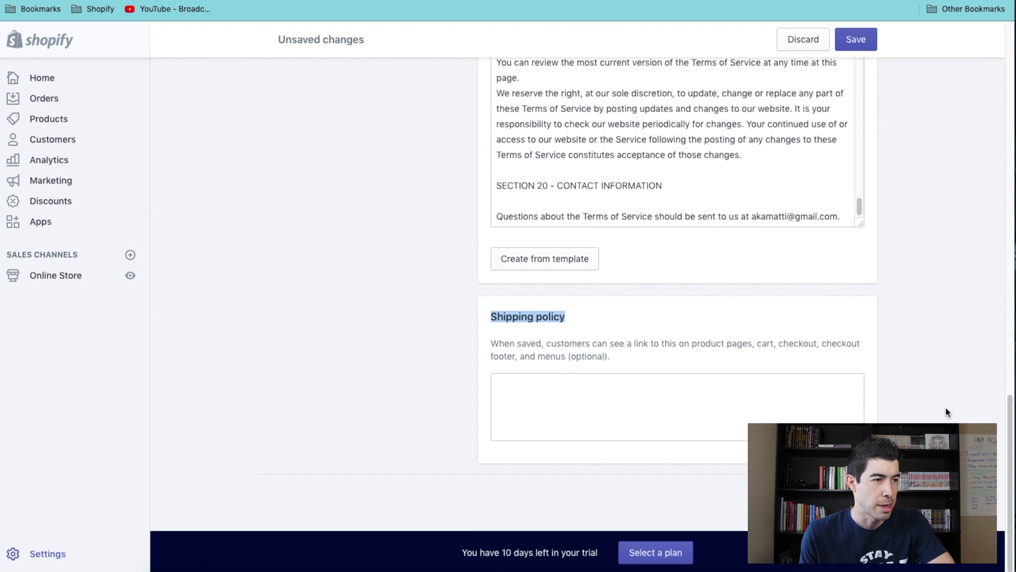
pyautogui.click(590, 401)
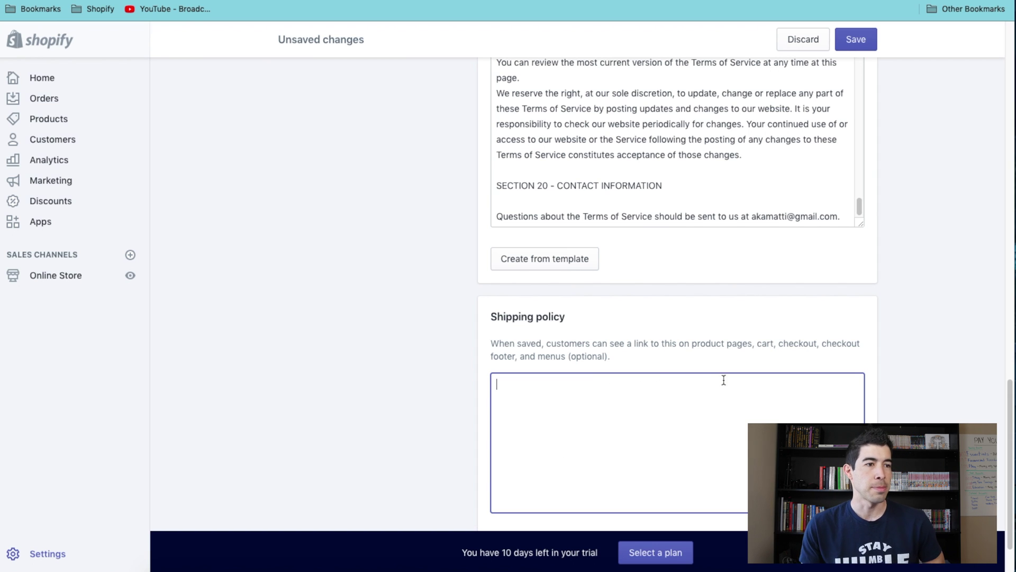
pyautogui.scroll(6, 783, 316)
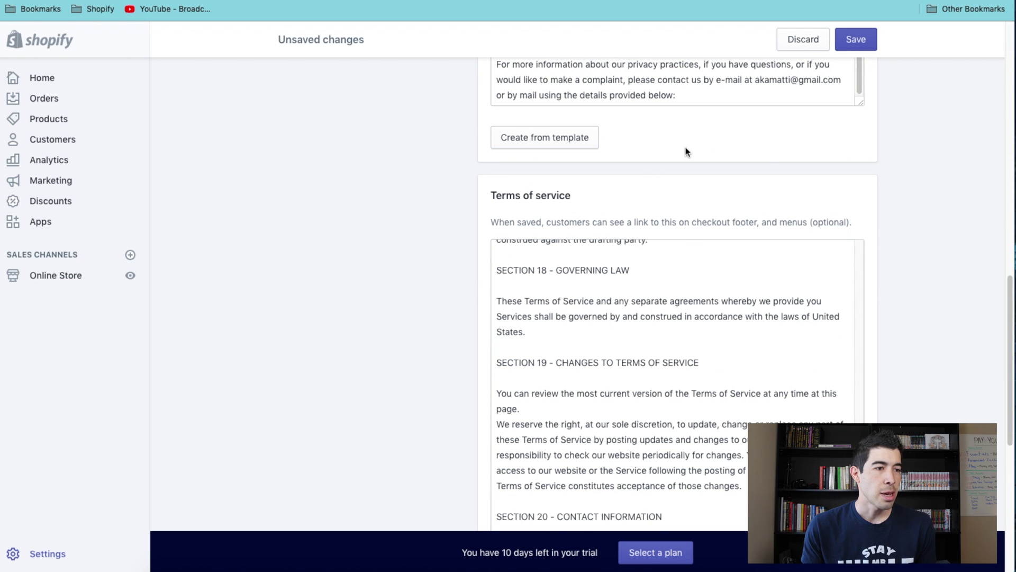
pyautogui.scroll(15, 931, 288)
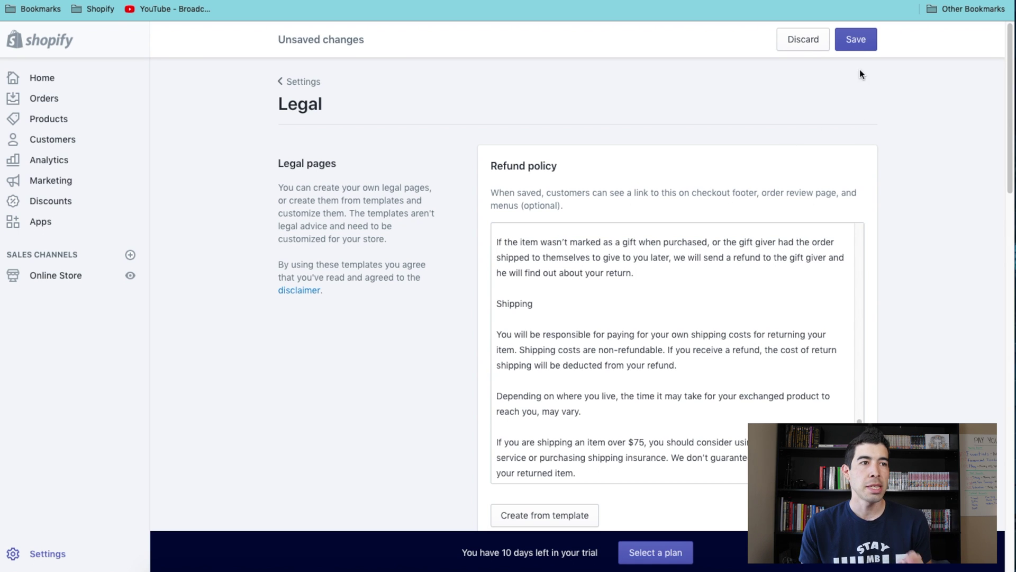
# Save the edited legal policy texts
pyautogui.click(857, 40)
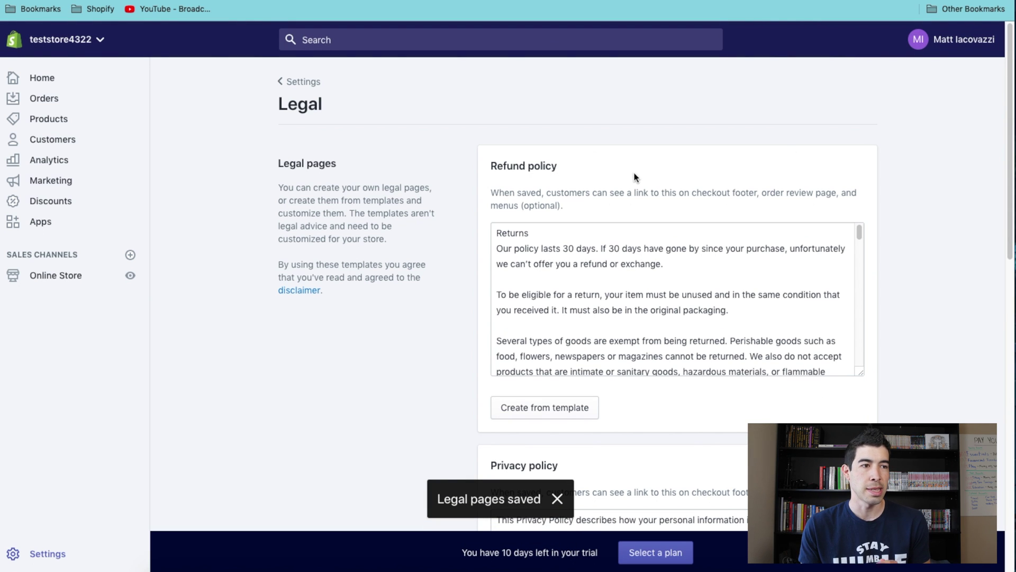
pyautogui.scroll(-1, 924, 182)
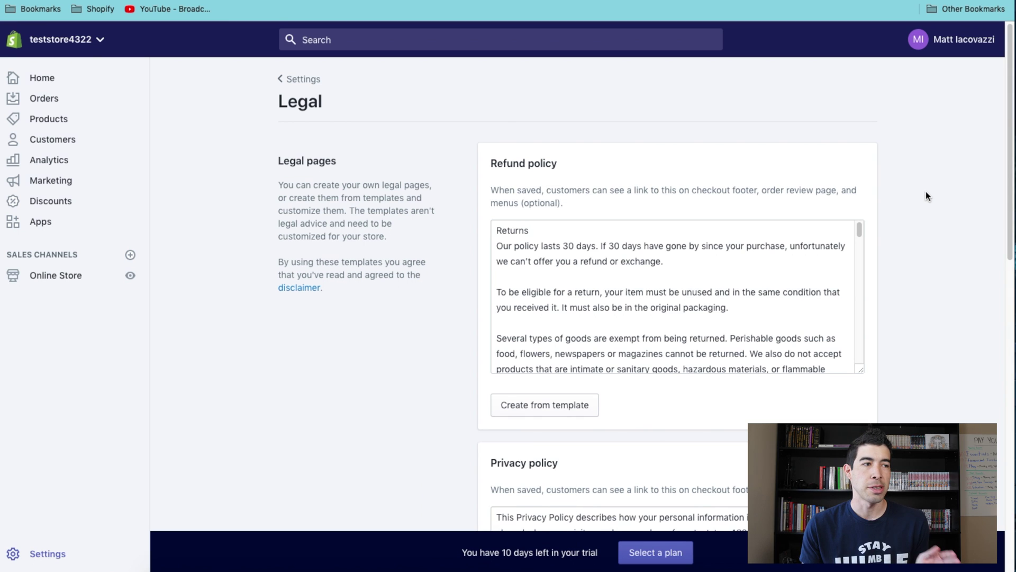
pyautogui.scroll(1, 926, 191)
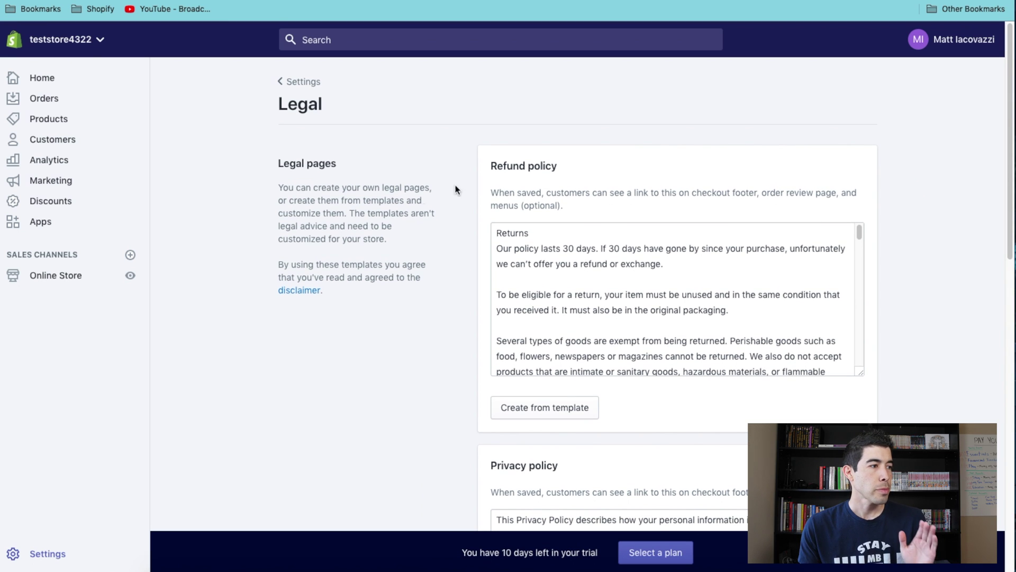
# Start a new page under Online Store > Pages
pyautogui.click(62, 280)
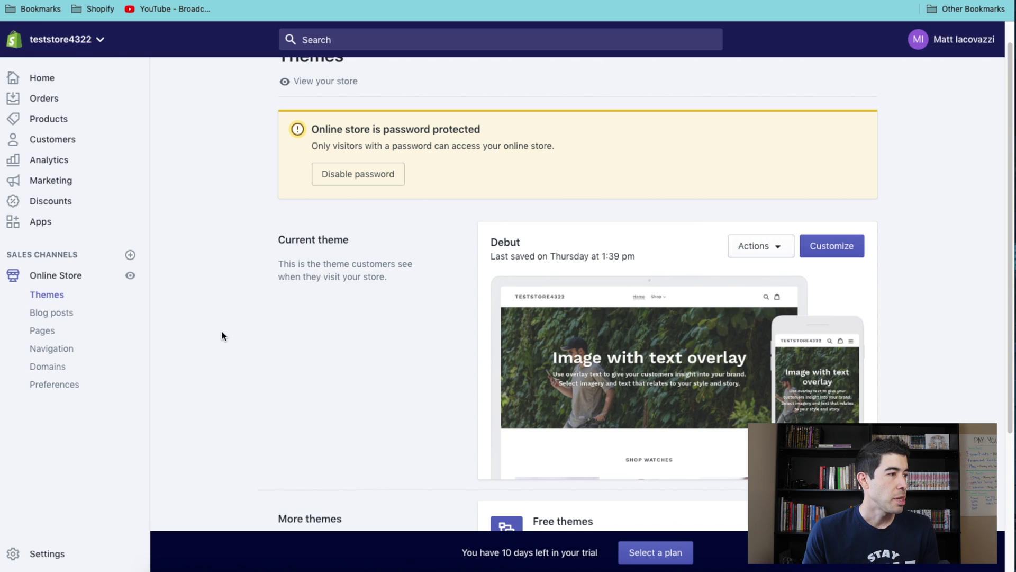
pyautogui.click(46, 334)
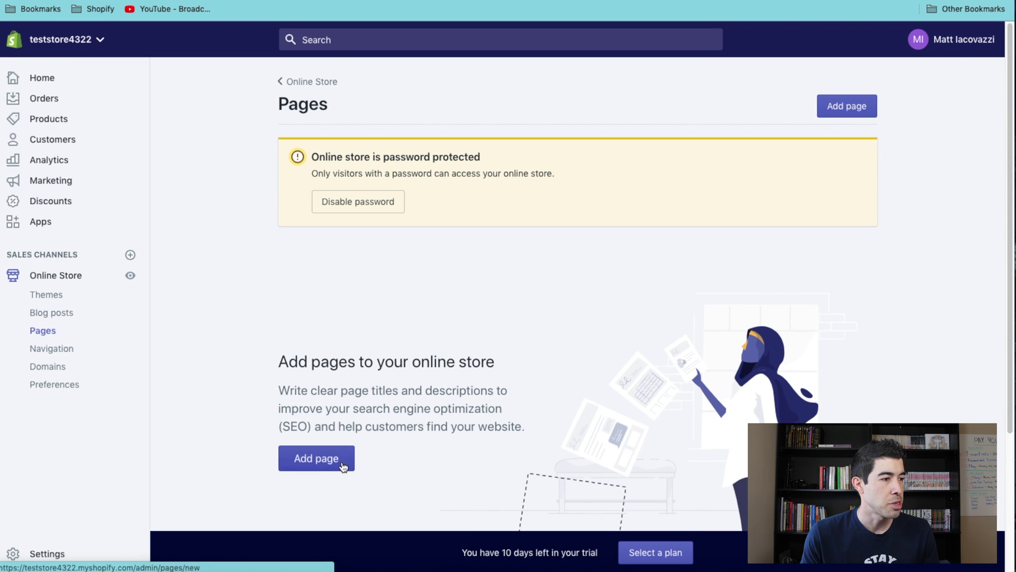
pyautogui.click(318, 458)
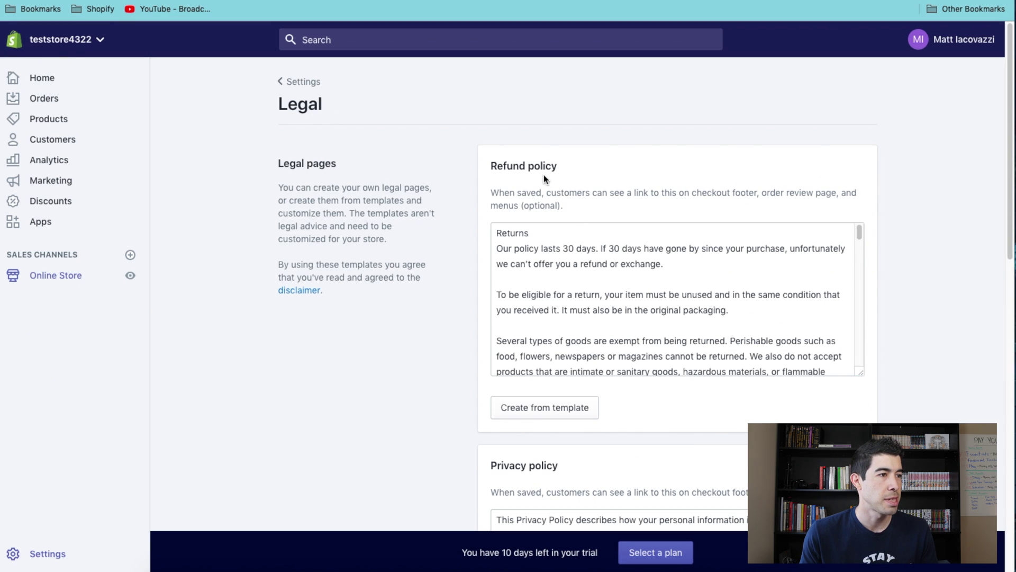
# Title the new page 'Refund policy', copied from the Legal settings heading
pyautogui.moveTo(568, 168); pyautogui.dragTo(494, 164)
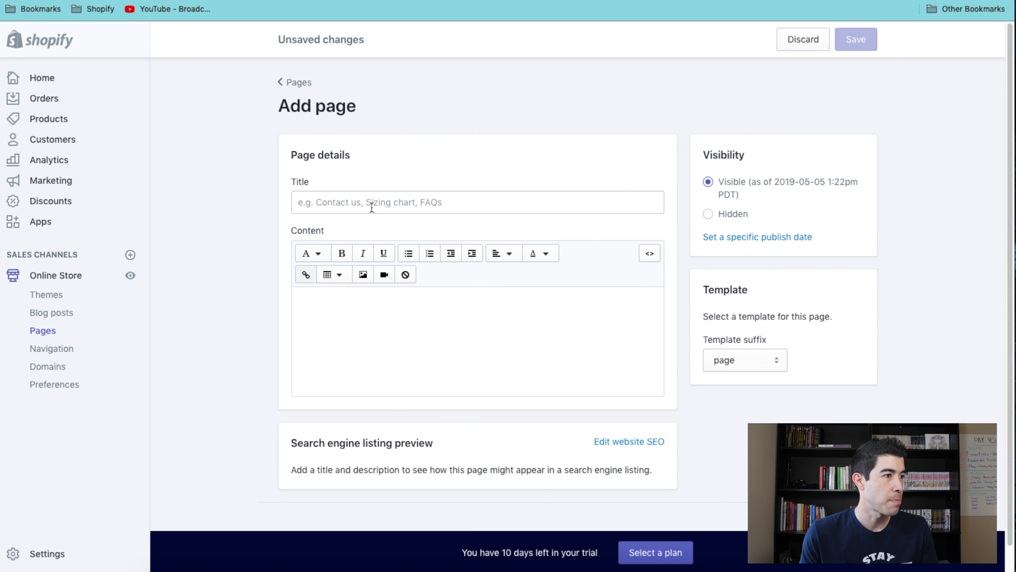
pyautogui.click(372, 207)
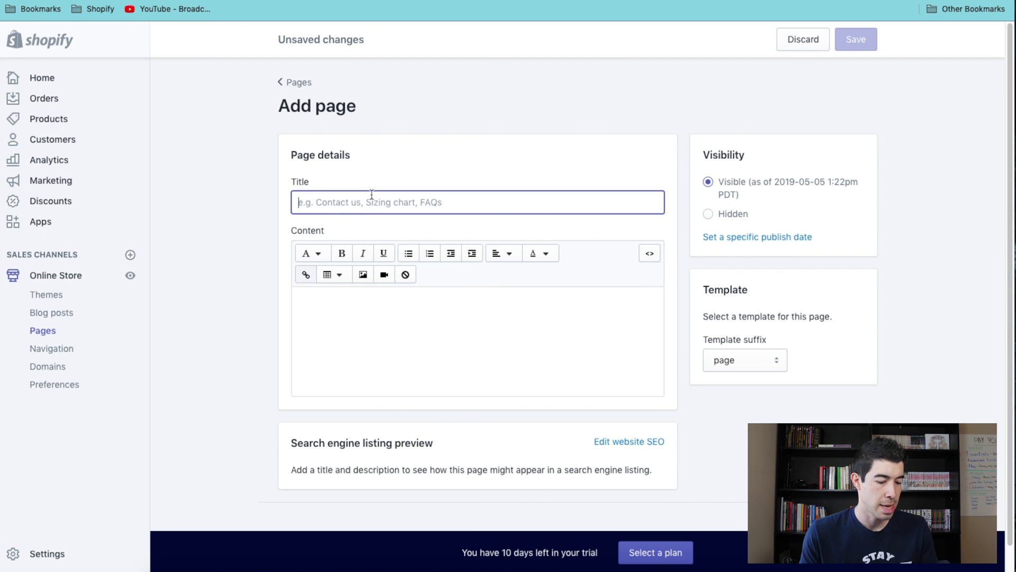
pyautogui.write('Refund policy')
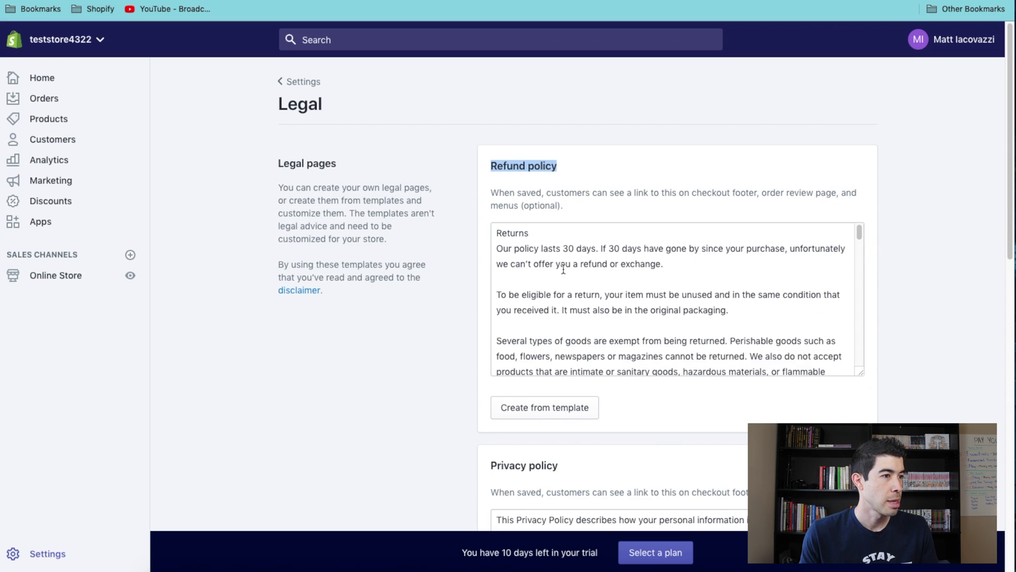
# Paste the full refund policy text as the page content and save the page
pyautogui.tripleClick(570, 265)
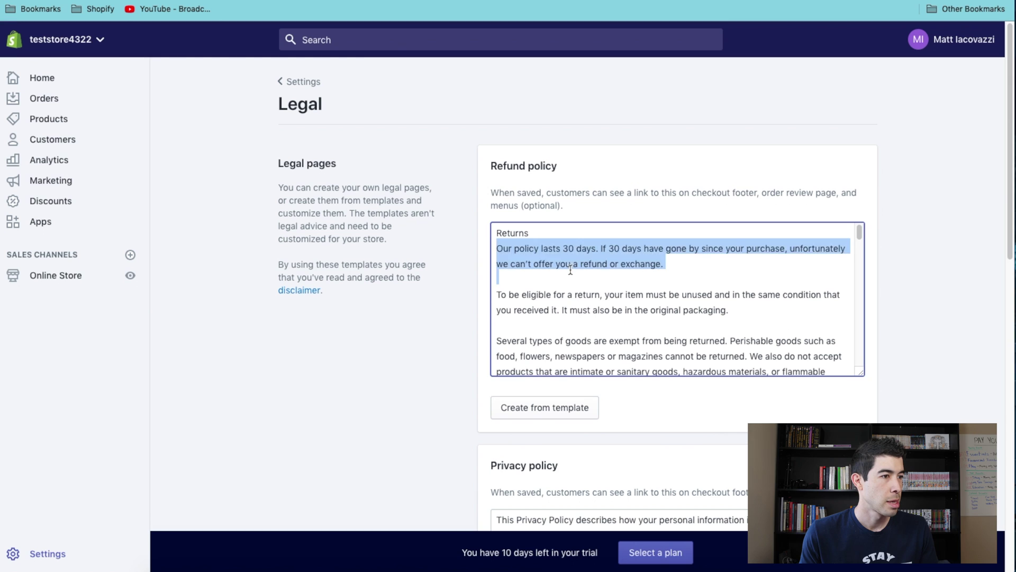
pyautogui.click(569, 271)
pyautogui.press('super+a')
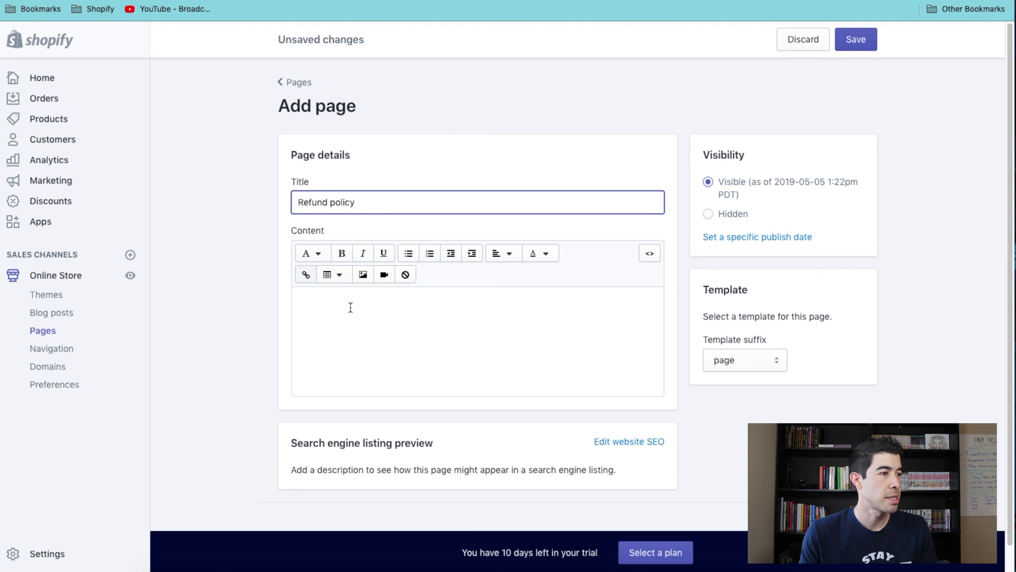
pyautogui.click(346, 307)
pyautogui.press('super+v')
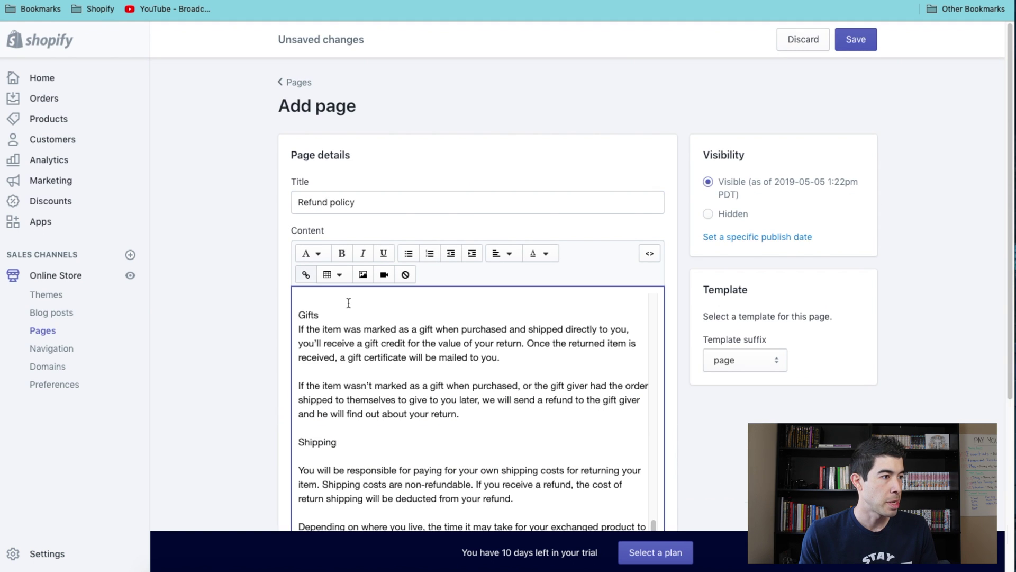
pyautogui.scroll(10, 339, 317)
pyautogui.scroll(5, 343, 332)
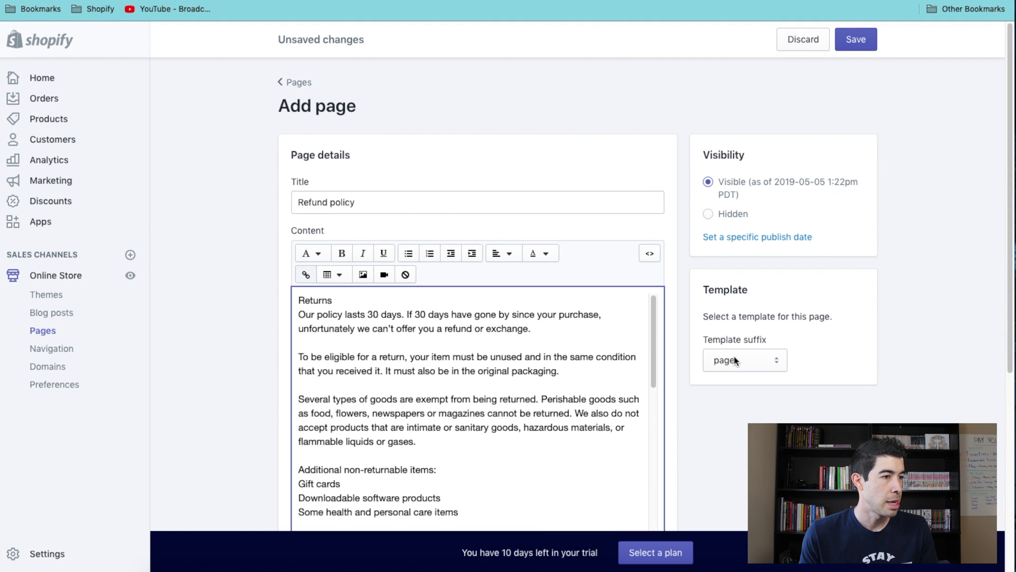
pyautogui.scroll(-4, 720, 365)
pyautogui.scroll(-15, 566, 340)
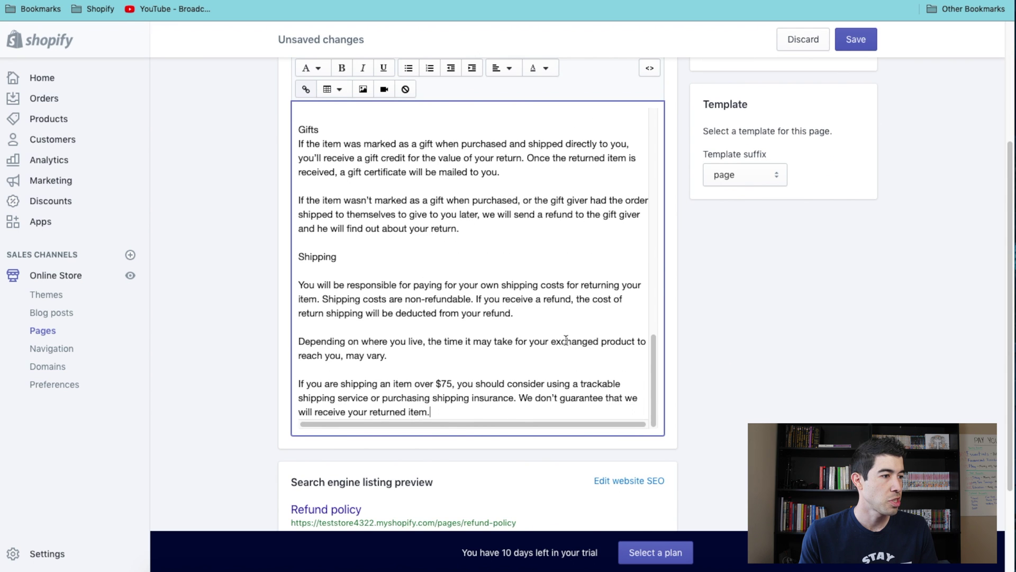
pyautogui.scroll(4, 723, 385)
pyautogui.click(842, 41)
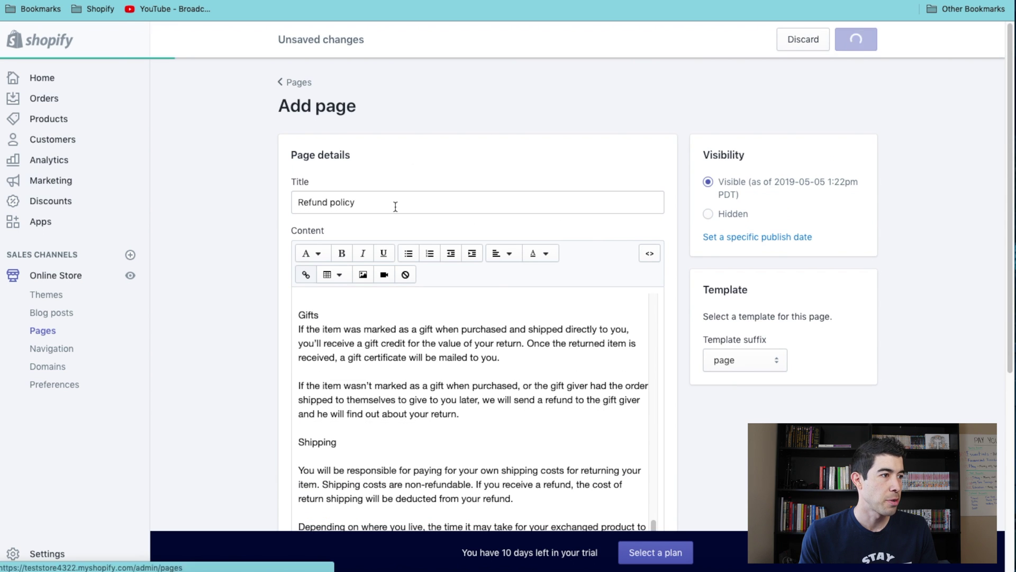
pyautogui.click(300, 82)
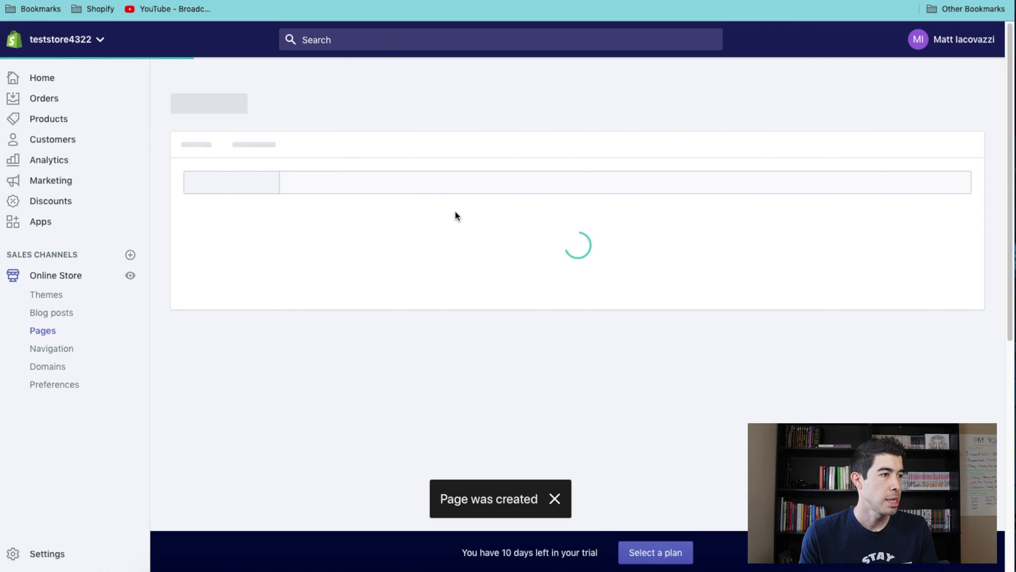
# Start another new page titled 'Privacy policy' from the Legal settings heading
pyautogui.click(938, 112)
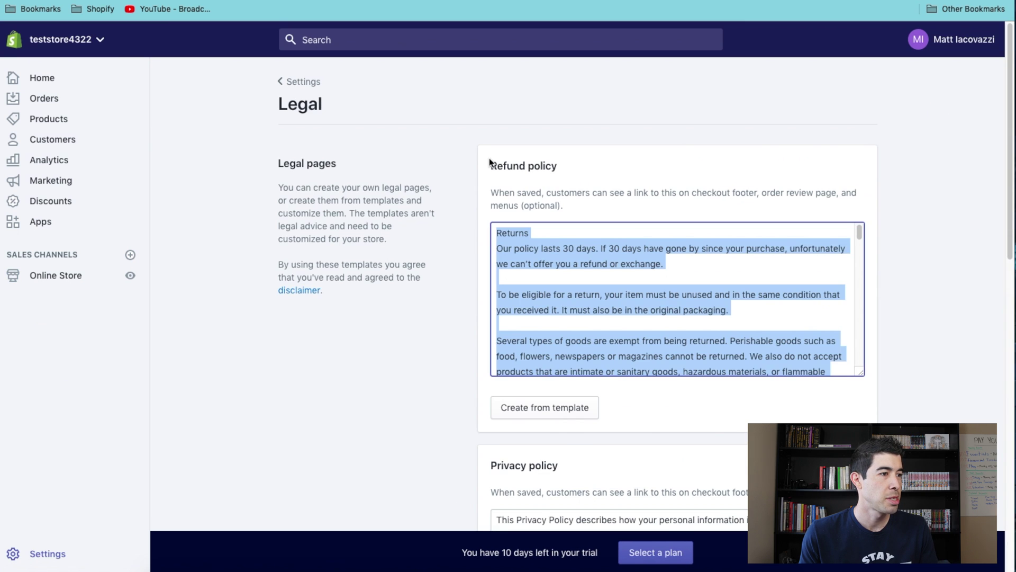
pyautogui.scroll(-6, 675, 383)
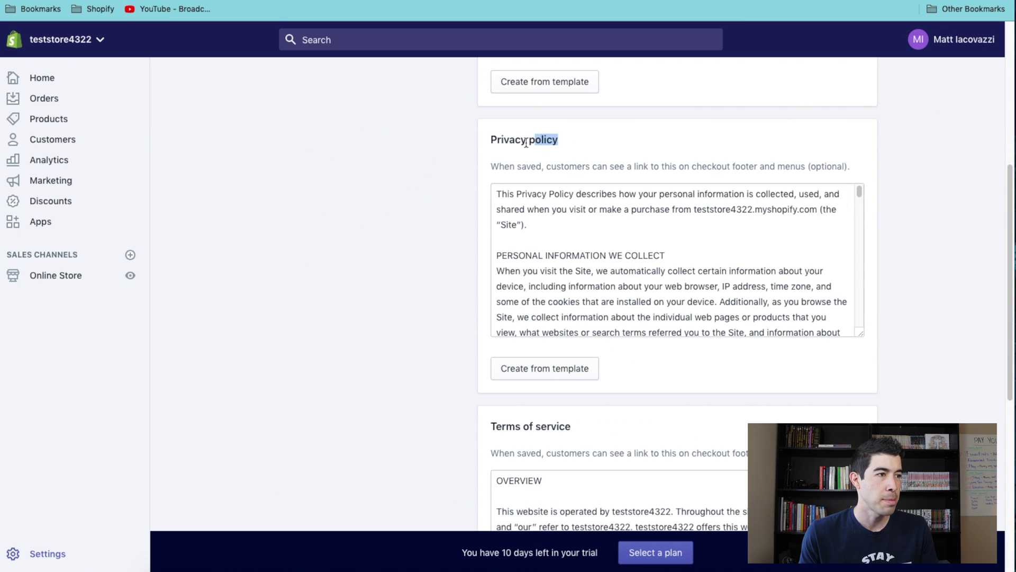
pyautogui.moveTo(526, 142); pyautogui.dragTo(481, 140)
pyautogui.hotkey('ctrl', 'c')
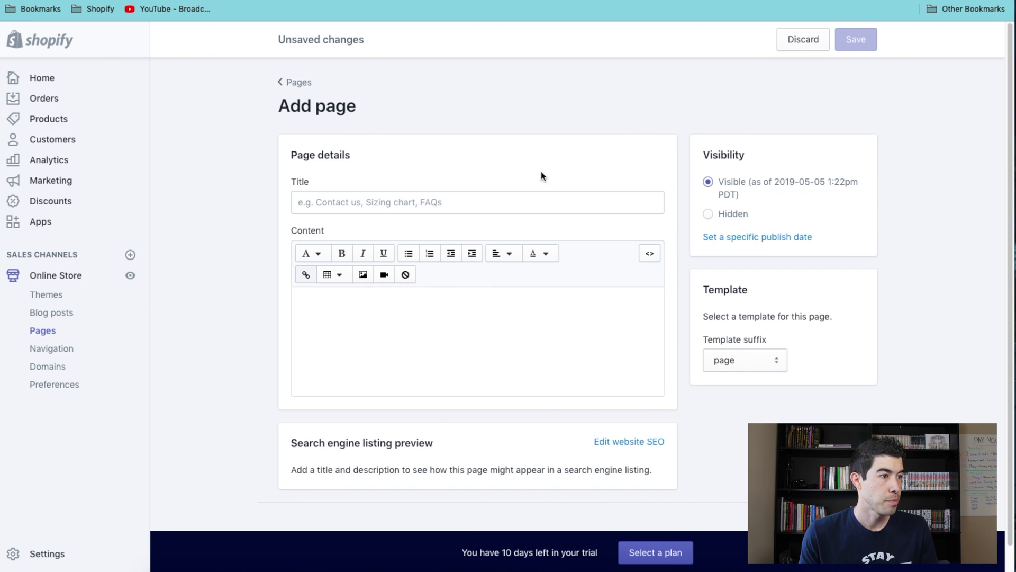
pyautogui.click(418, 201)
pyautogui.hotkey('ctrl', 'v')
# Paste the full privacy policy text as the page content and save it
pyautogui.click(421, 295)
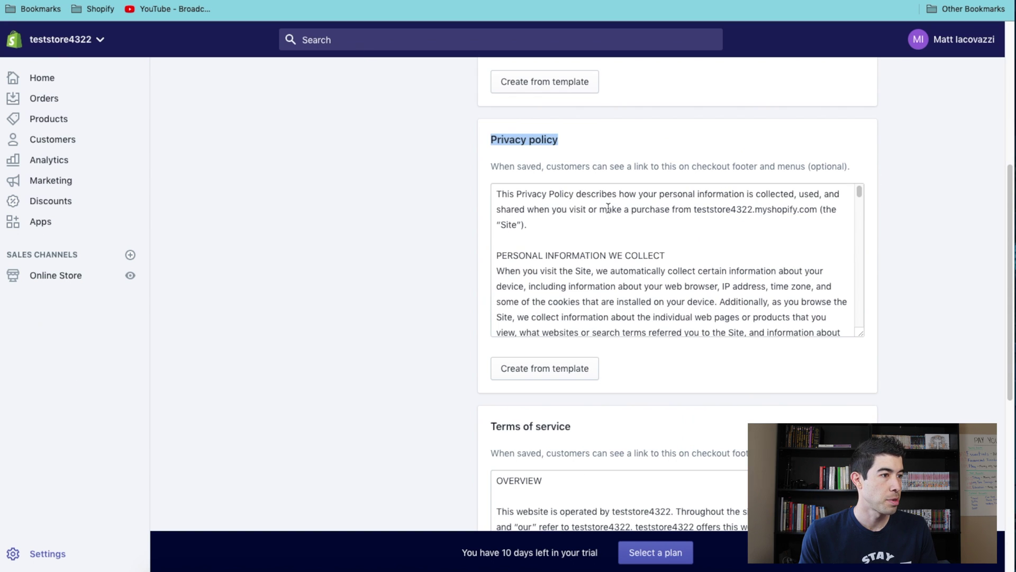
pyautogui.click(593, 271)
pyautogui.hotkey('ctrl', 'a')
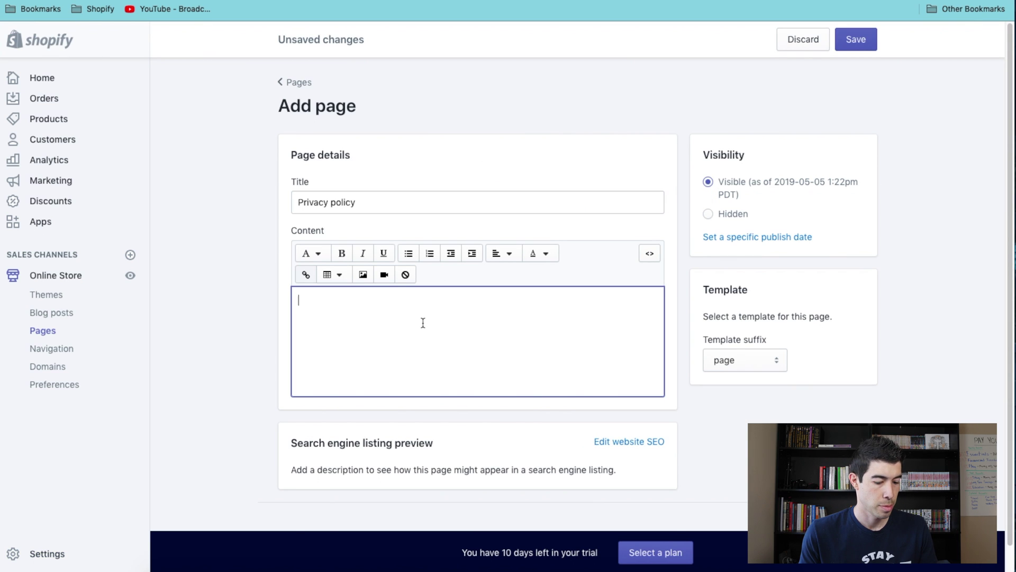
pyautogui.hotkey('ctrl', 'v')
pyautogui.click(856, 40)
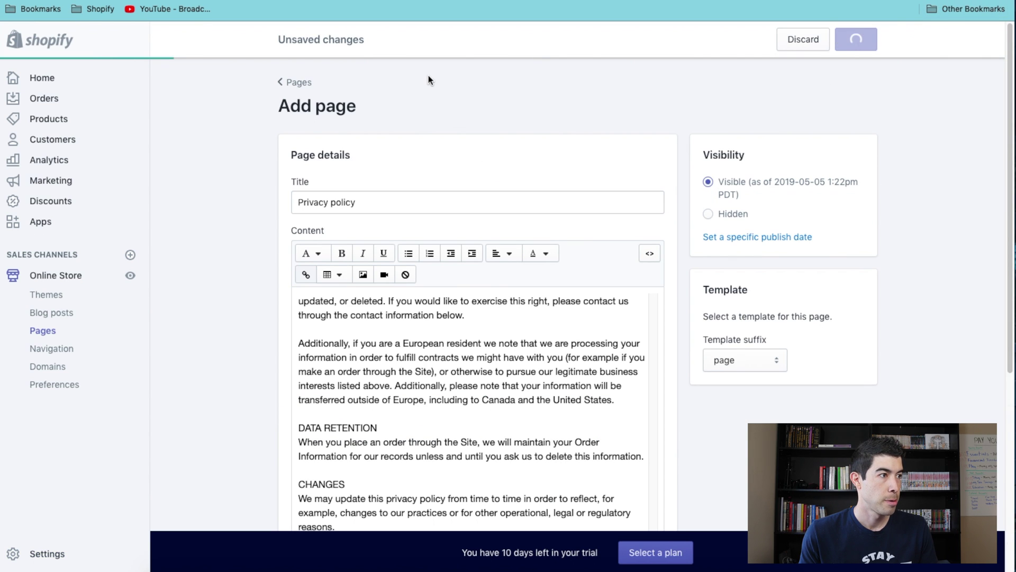
pyautogui.click(300, 83)
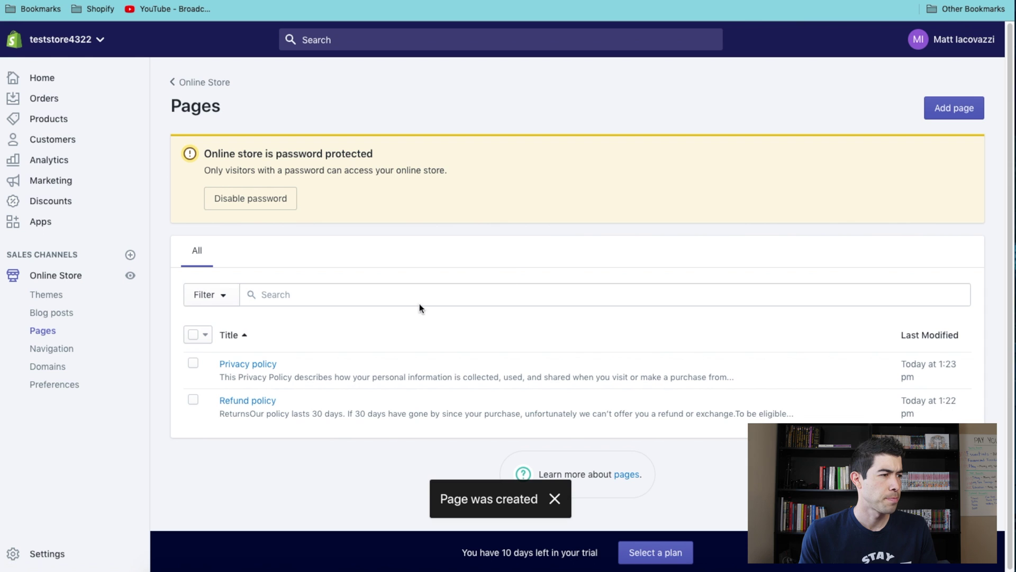
pyautogui.click(952, 108)
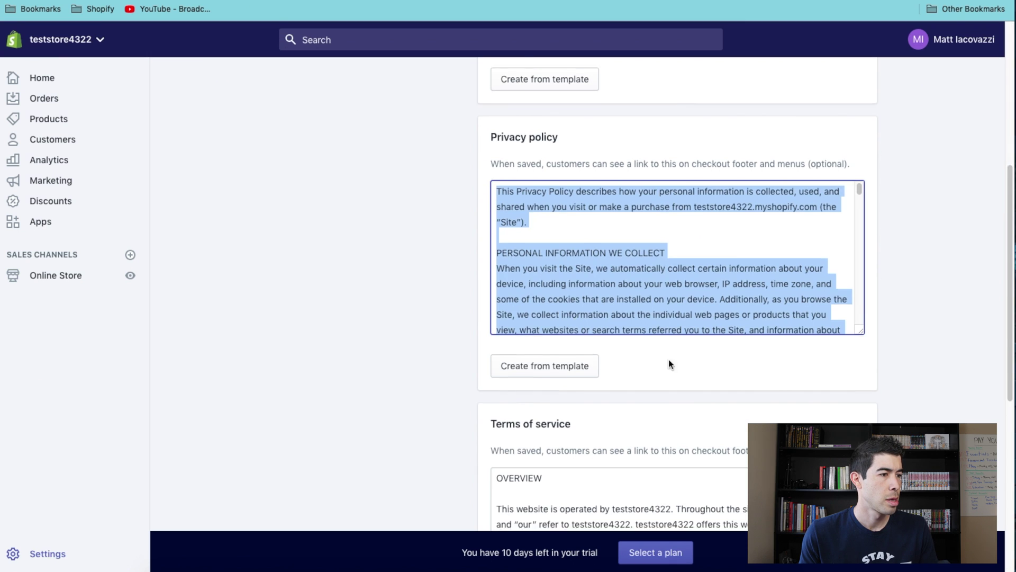
# Title the new page 'Terms of service', copied from the Legal settings heading
pyautogui.scroll(-4, 669, 359)
pyautogui.click(583, 226)
pyautogui.moveTo(583, 225); pyautogui.dragTo(489, 225)
pyautogui.press('super+c')
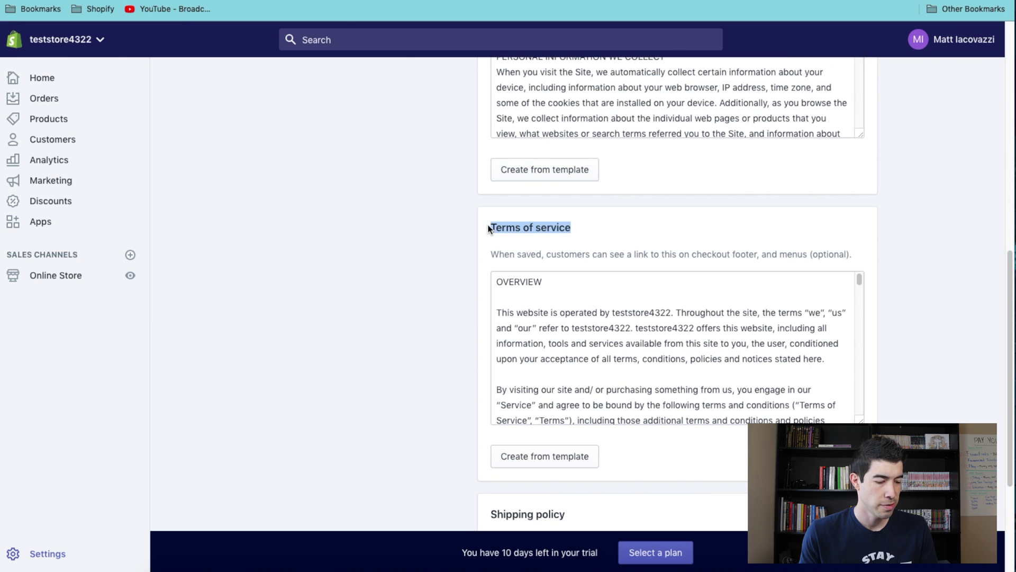
pyautogui.click(342, 12)
pyautogui.click(378, 200)
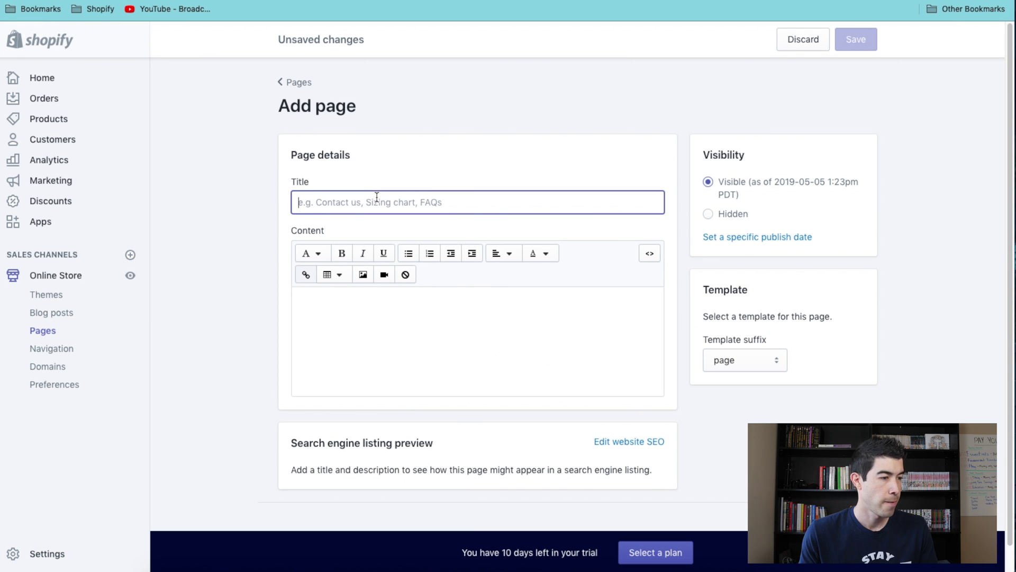
pyautogui.press('super+v')
# Copy the full terms of service text into the page content and save it
pyautogui.hotkey('ctrl', 'shift', 'Tab')
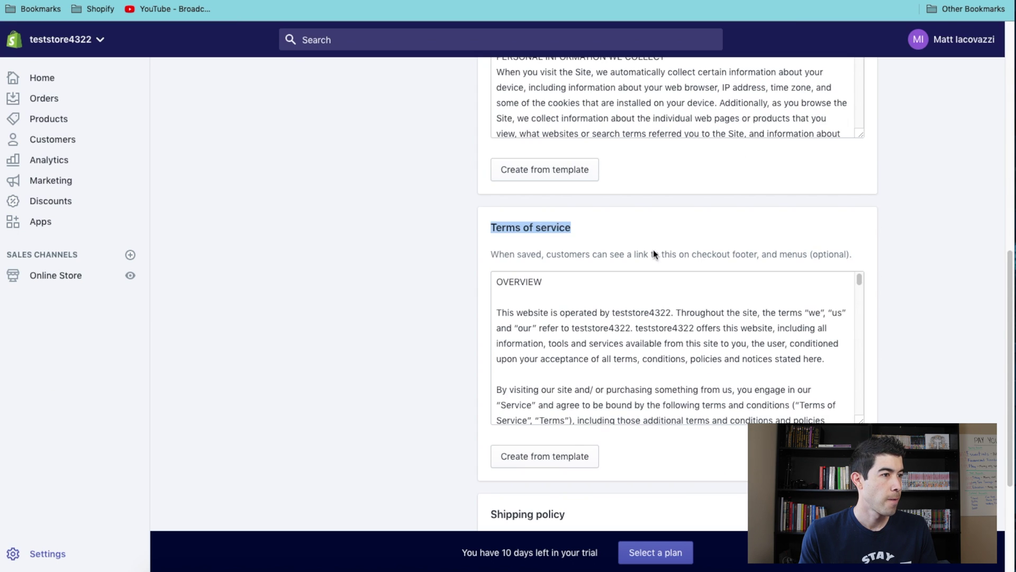
pyautogui.click(581, 303)
pyautogui.press('super+a')
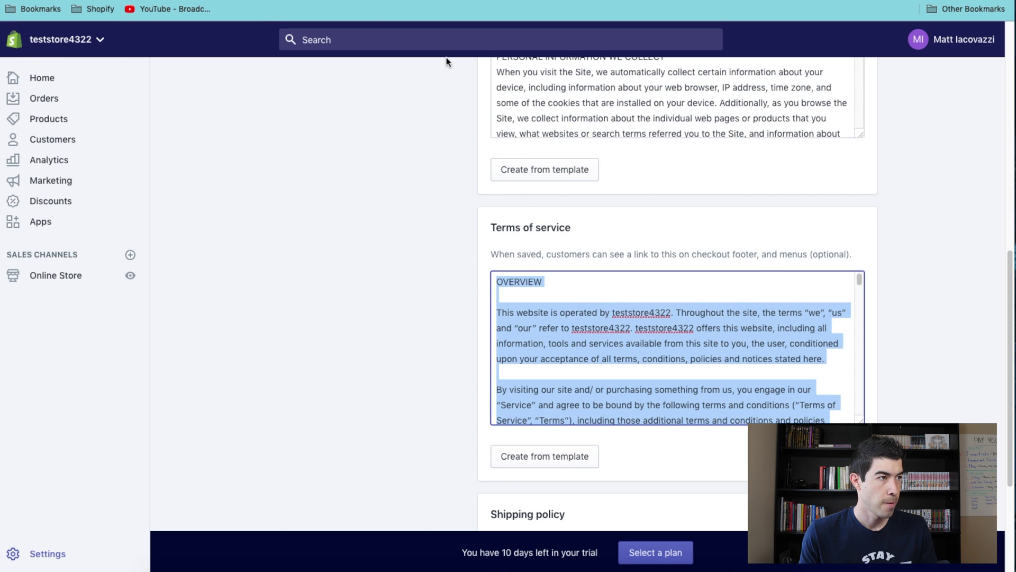
pyautogui.press('super+c')
pyautogui.hotkey('ctrl', 'Tab')
pyautogui.click(415, 307)
pyautogui.press('super+v')
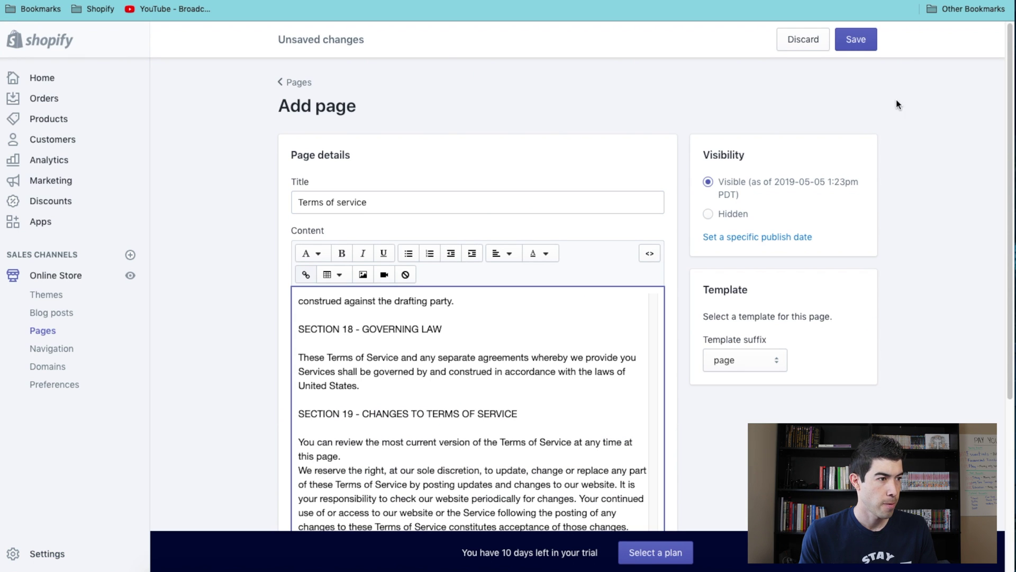
pyautogui.click(841, 40)
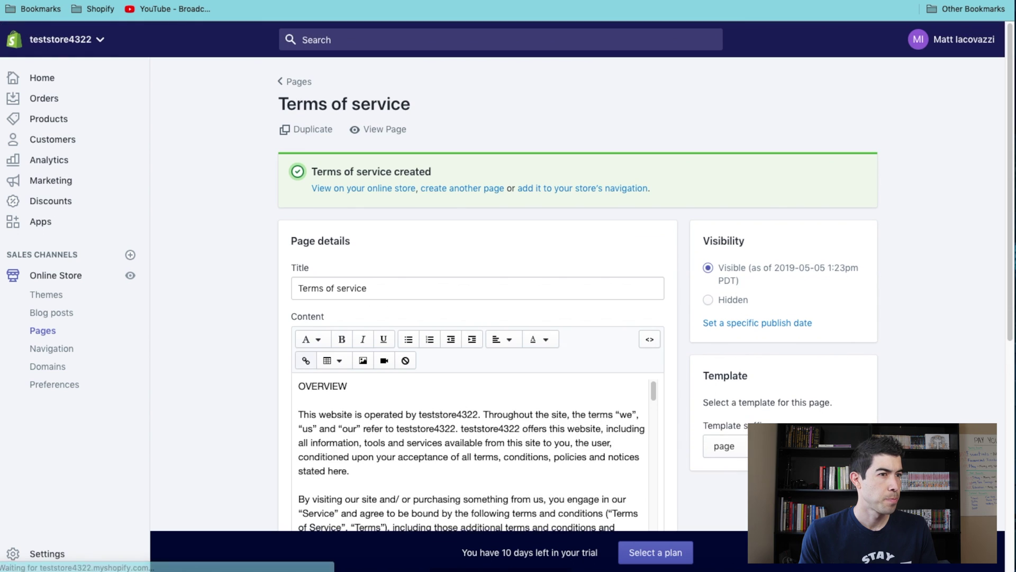
pyautogui.click(299, 82)
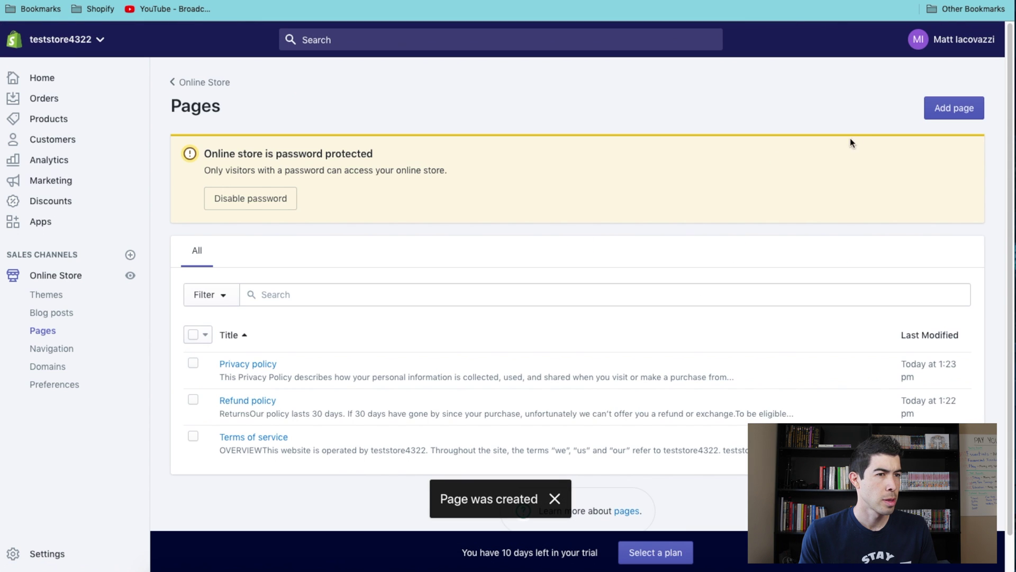
# Start a new page titled 'Shipping policy', copied from the Legal settings heading
pyautogui.click(954, 108)
pyautogui.hotkey('ctrl', 'shift', 'Tab')
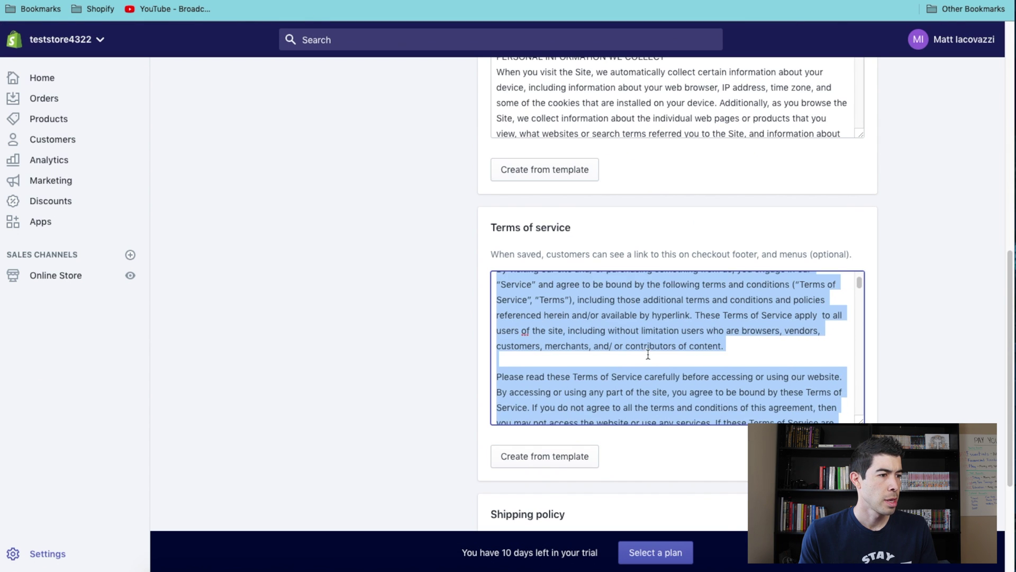
pyautogui.scroll(-5, 641, 338)
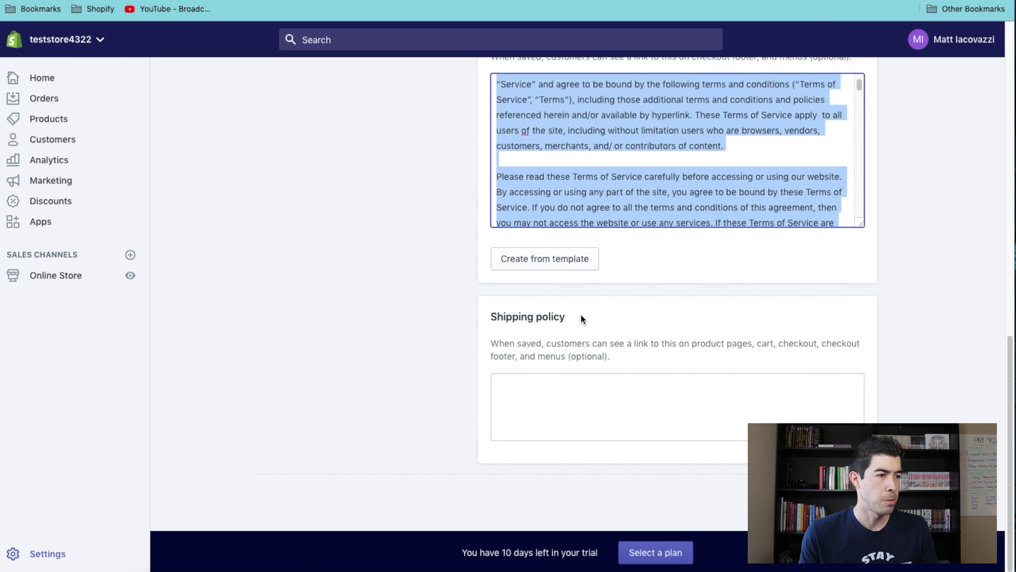
pyautogui.moveTo(580, 315); pyautogui.dragTo(488, 316)
pyautogui.hotkey('ctrl', 'Tab')
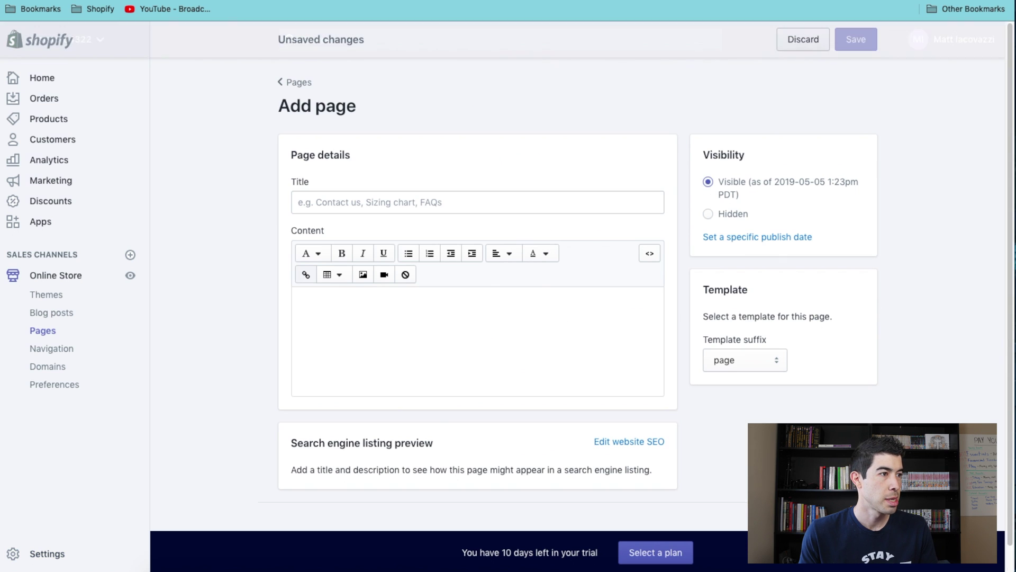
pyautogui.click(408, 204)
pyautogui.hotkey('ctrl', 'v')
# Save the Shipping policy page with empty content
pyautogui.click(488, 281)
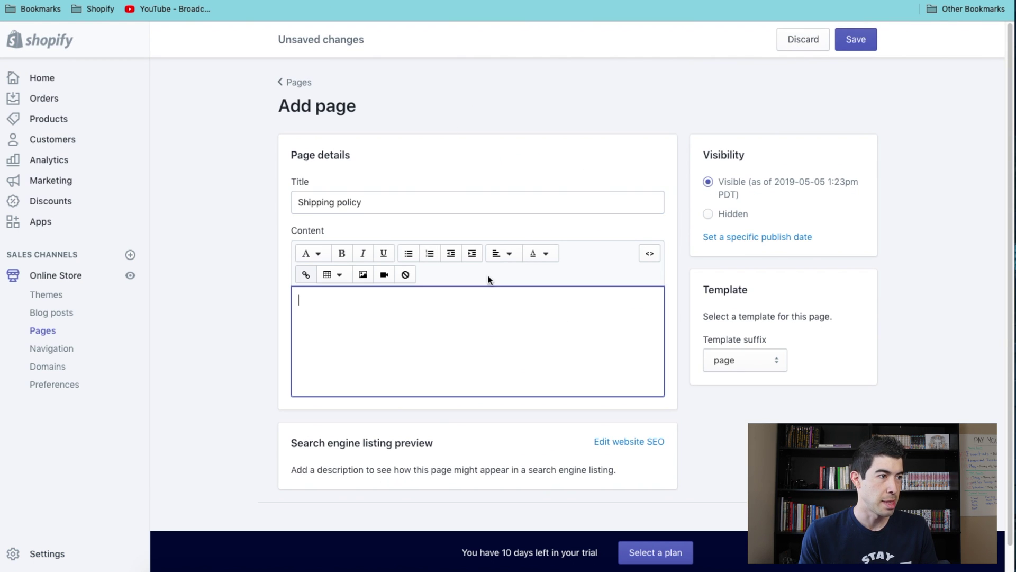
pyautogui.click(866, 44)
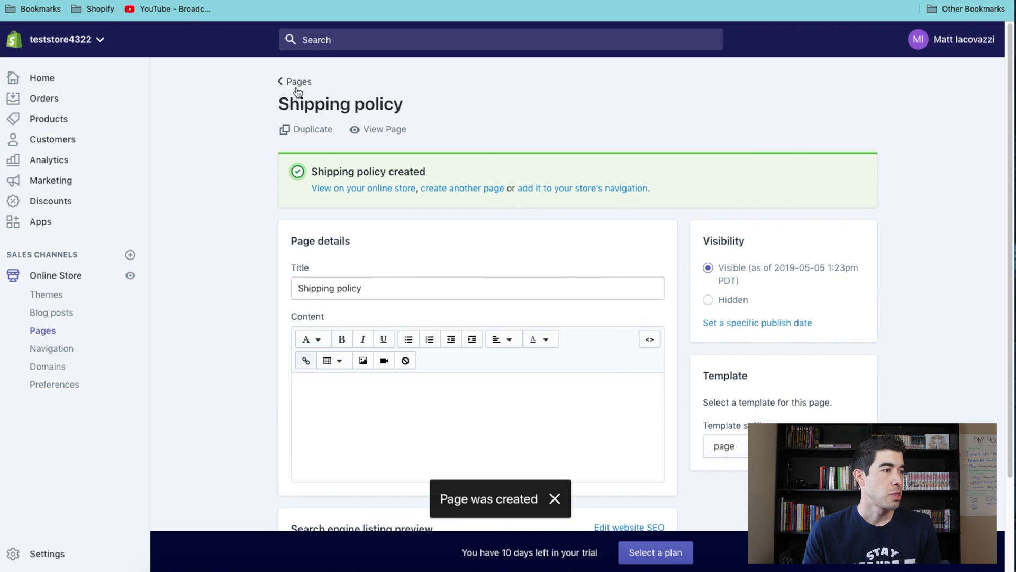
pyautogui.click(298, 89)
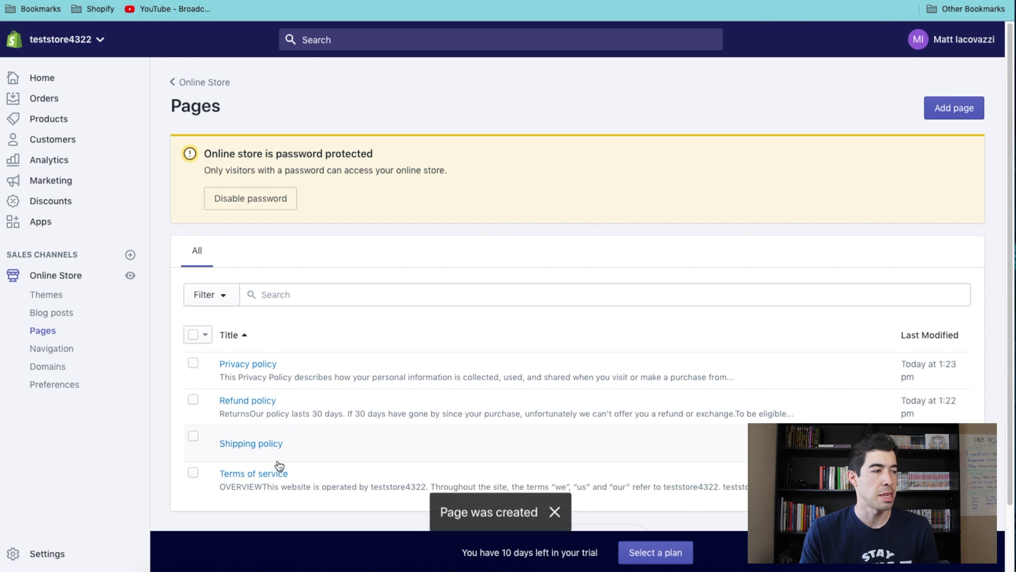
pyautogui.click(58, 349)
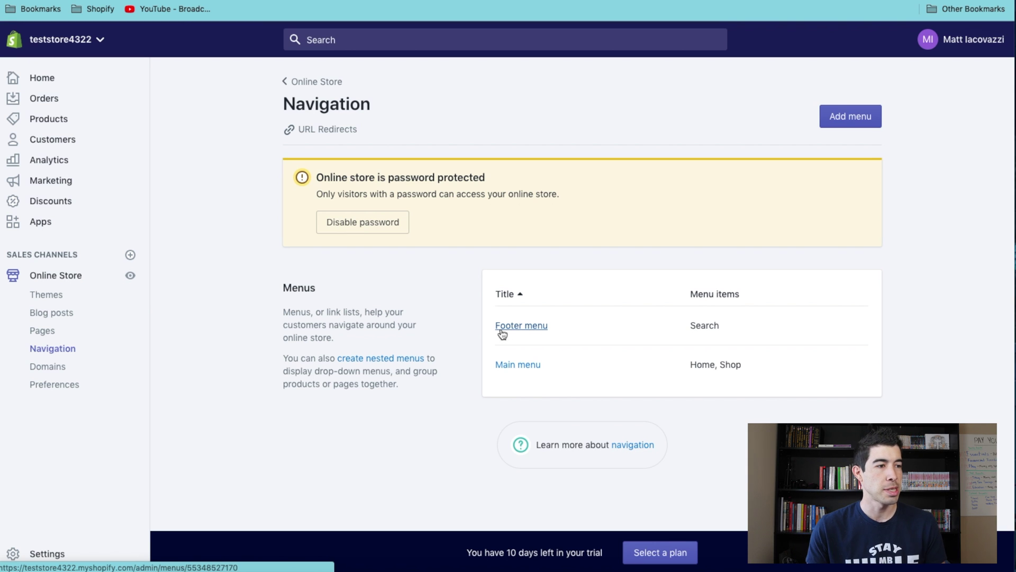
# In the Footer menu, add items linking to the Privacy policy and Refund policy pages
pyautogui.click(531, 332)
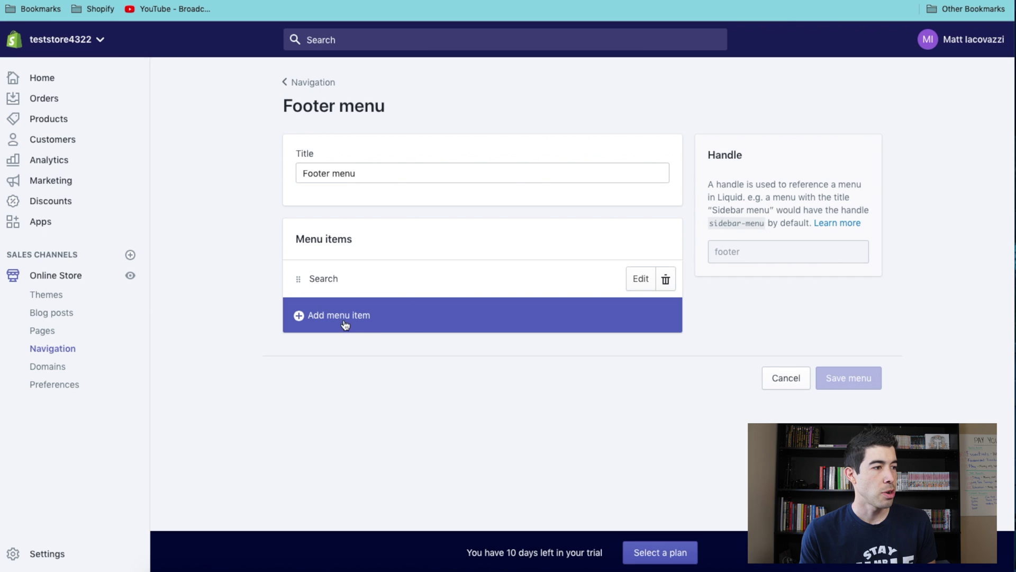
pyautogui.click(341, 316)
pyautogui.click(333, 348)
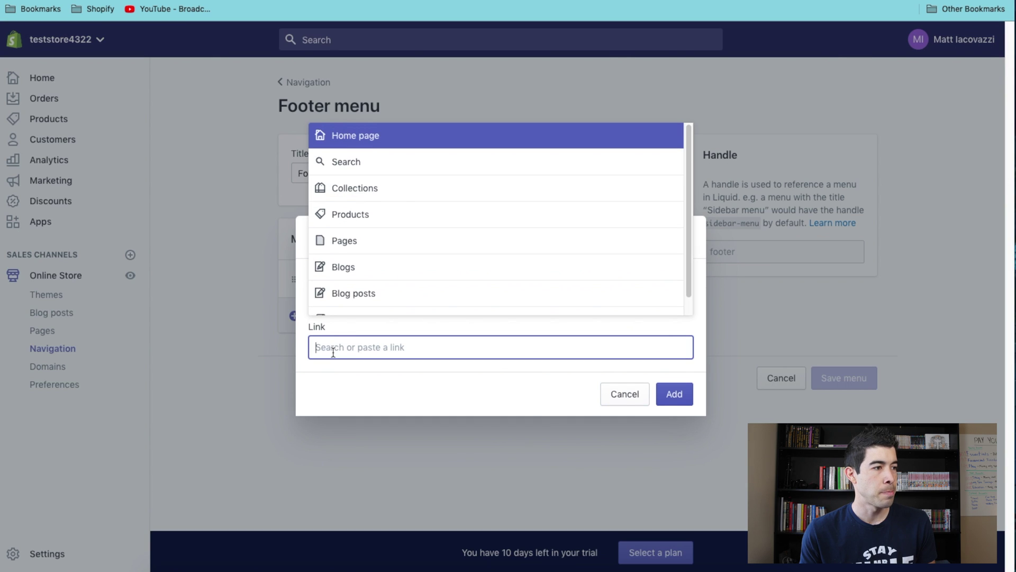
pyautogui.click(346, 248)
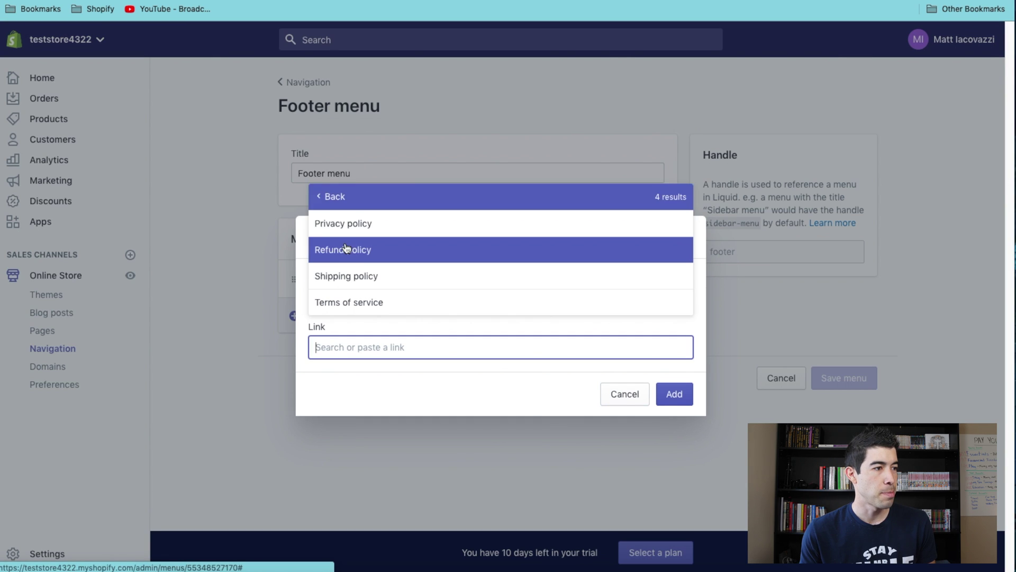
pyautogui.click(357, 227)
pyautogui.click(673, 394)
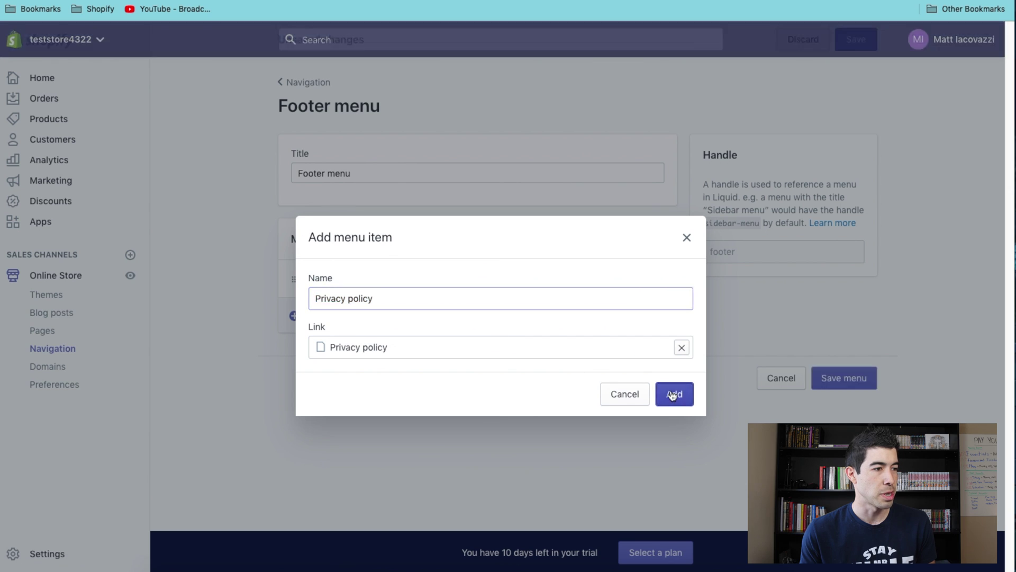
pyautogui.click(357, 353)
pyautogui.click(355, 347)
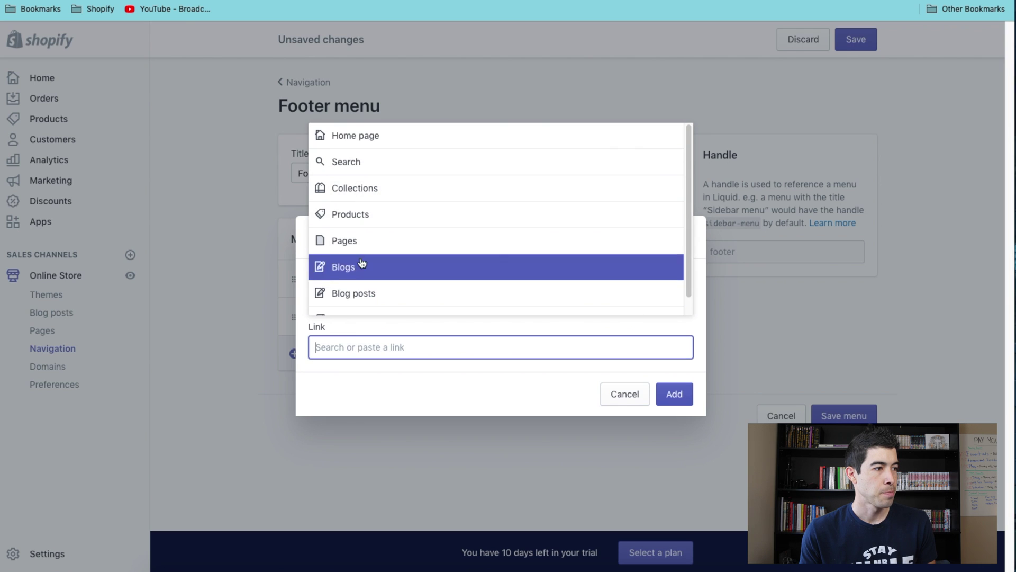
pyautogui.click(370, 250)
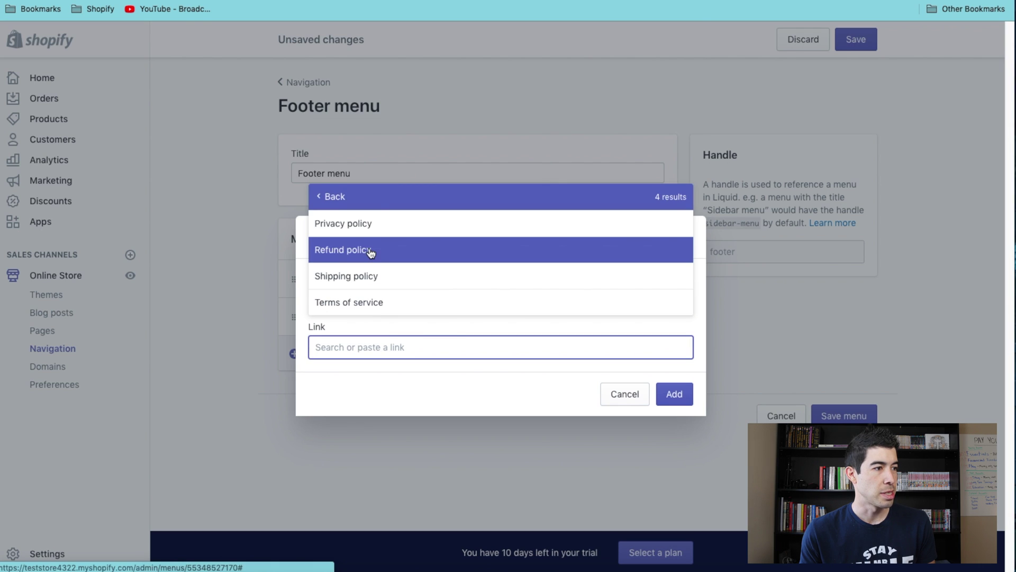
pyautogui.click(371, 250)
pyautogui.click(673, 394)
# Add footer menu items linking to the Shipping policy and Terms of service pages
pyautogui.click(399, 380)
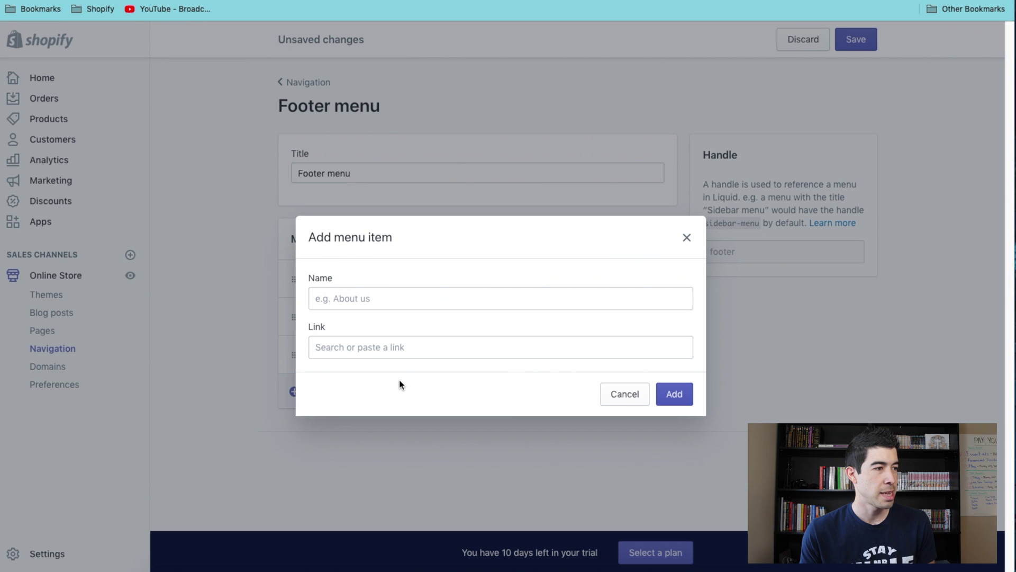
pyautogui.click(368, 354)
pyautogui.click(373, 242)
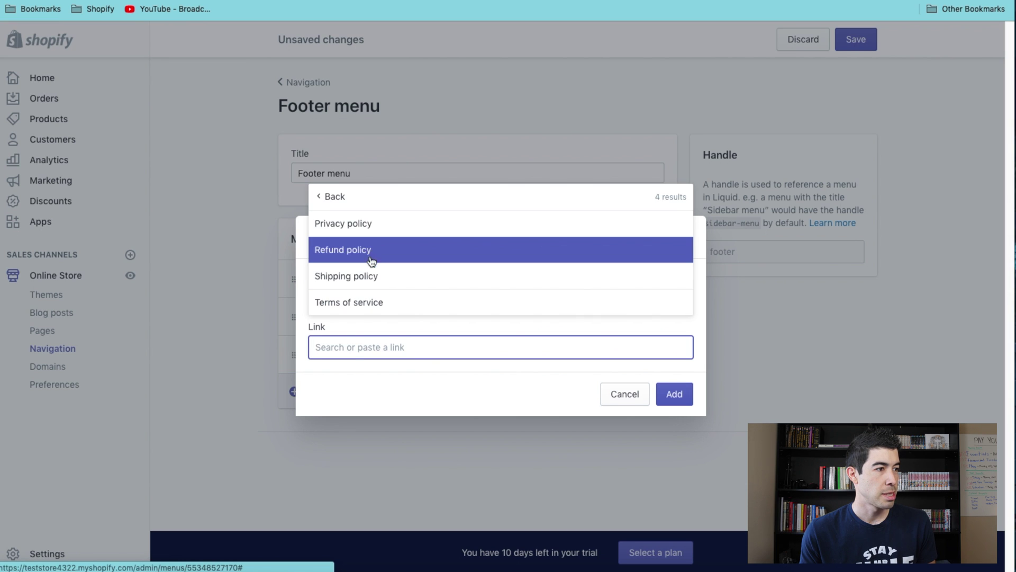
pyautogui.click(365, 277)
pyautogui.click(660, 397)
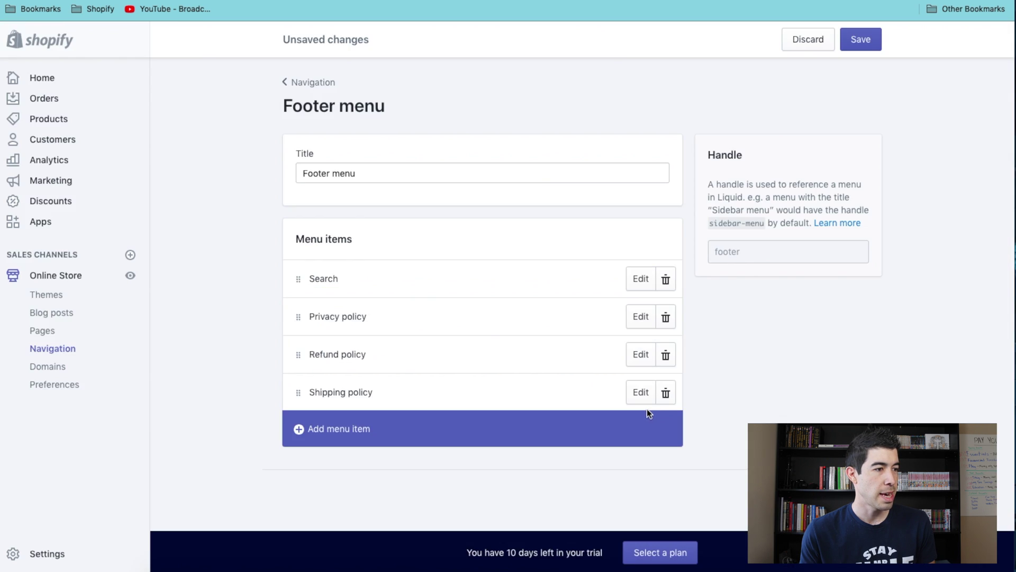
pyautogui.click(627, 429)
pyautogui.click(411, 347)
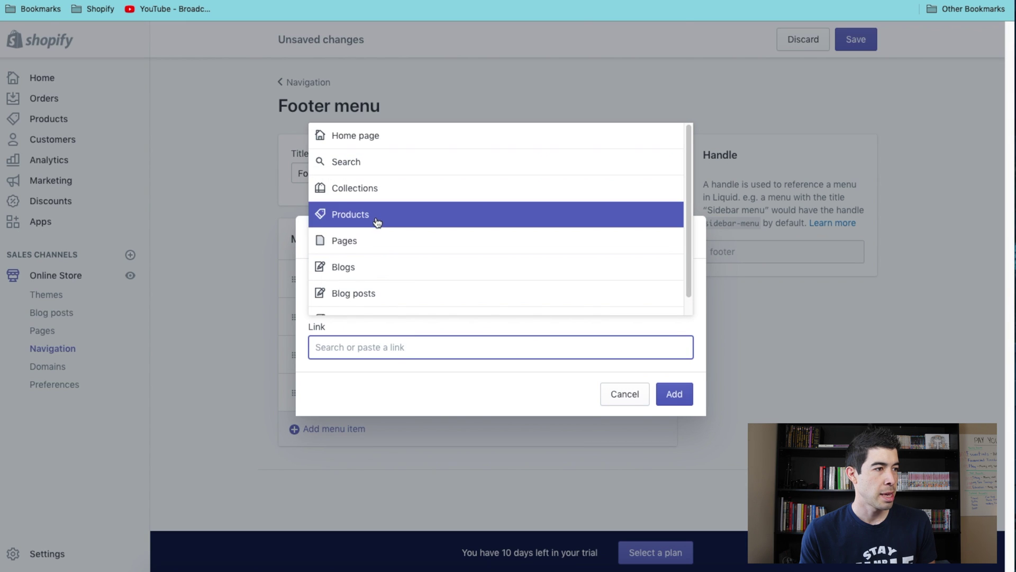
pyautogui.click(373, 241)
pyautogui.click(374, 302)
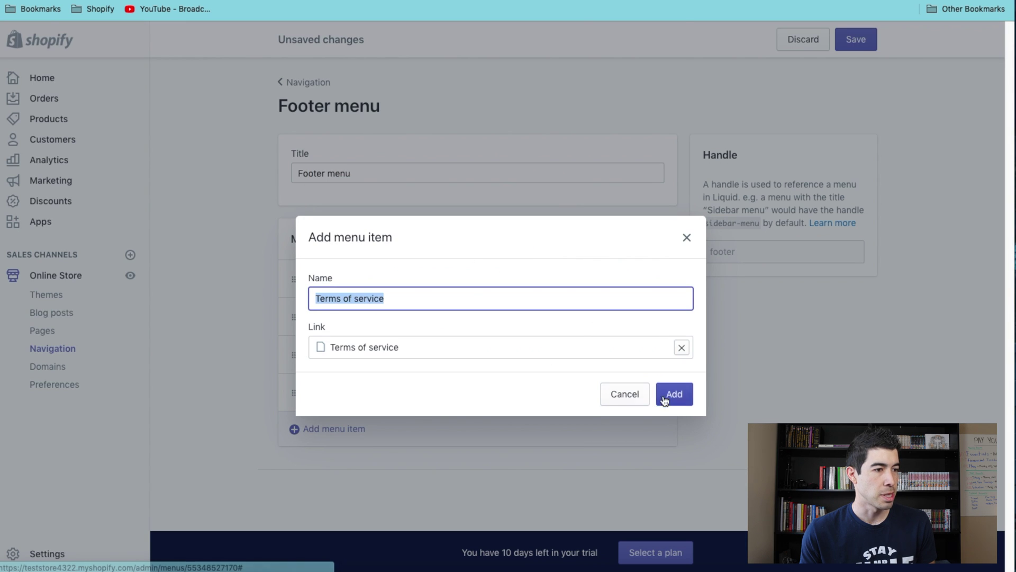
pyautogui.click(664, 399)
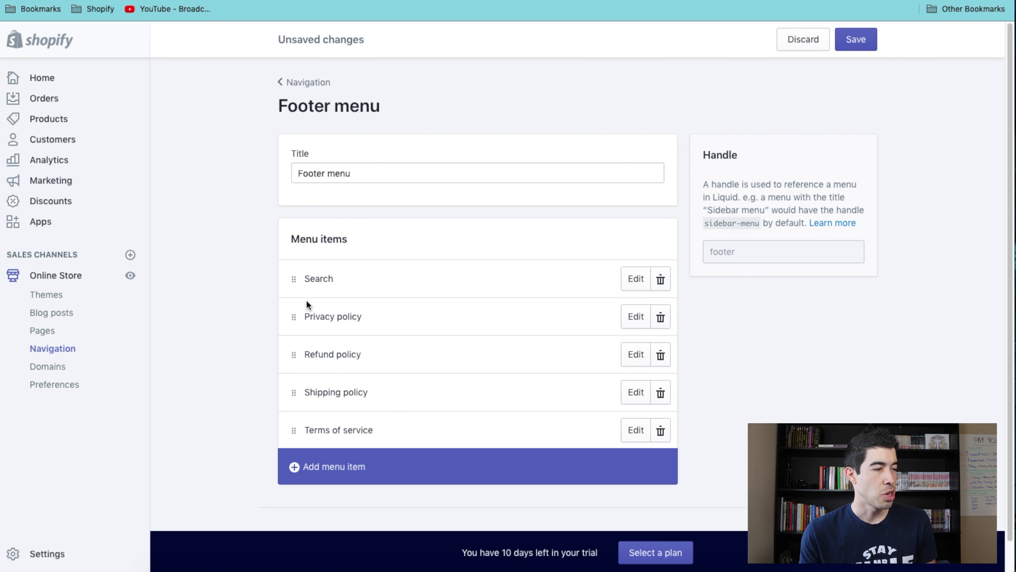
# Delete the Search item and save the footer menu
pyautogui.click(660, 279)
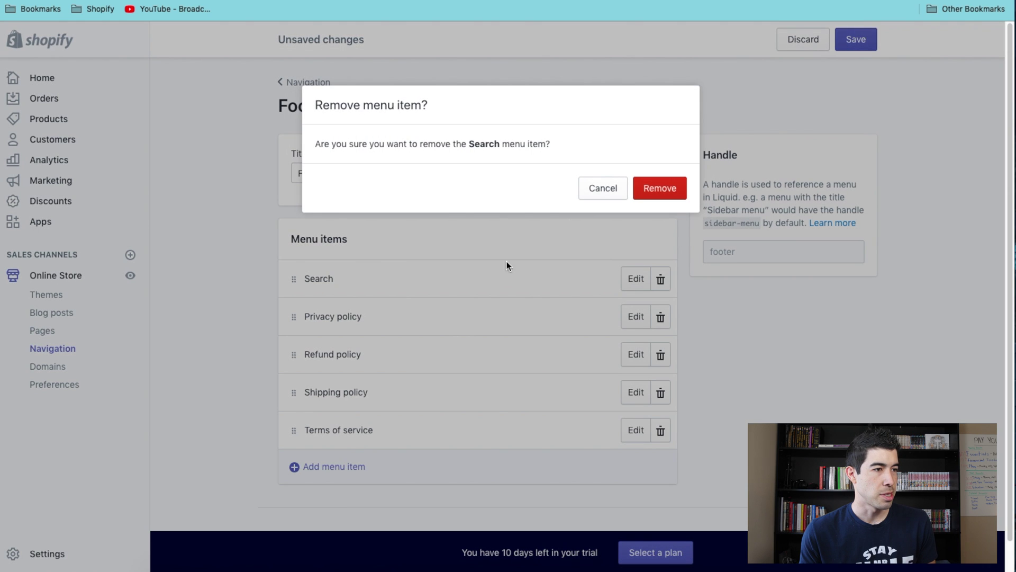
pyautogui.click(650, 196)
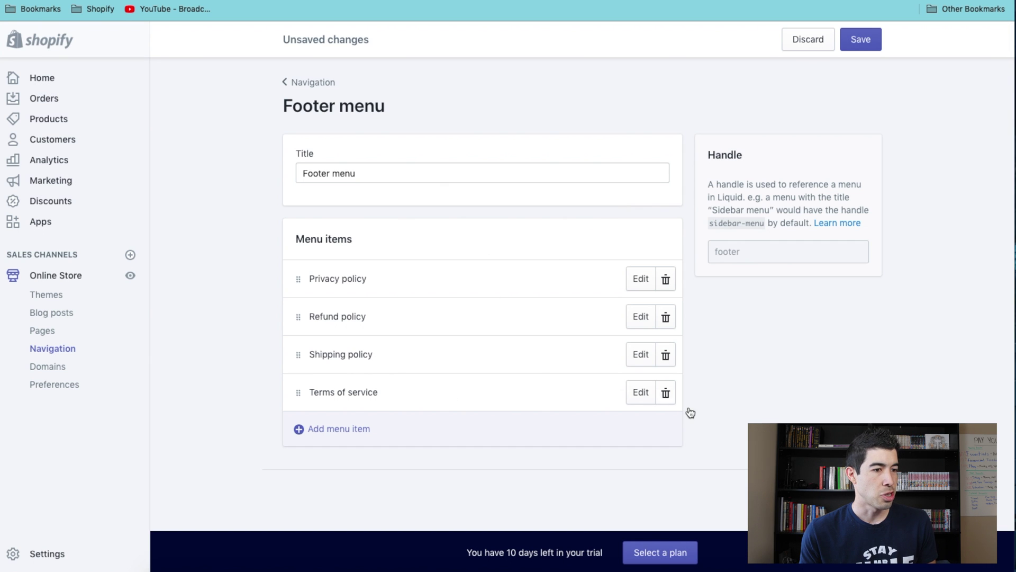
pyautogui.click(860, 39)
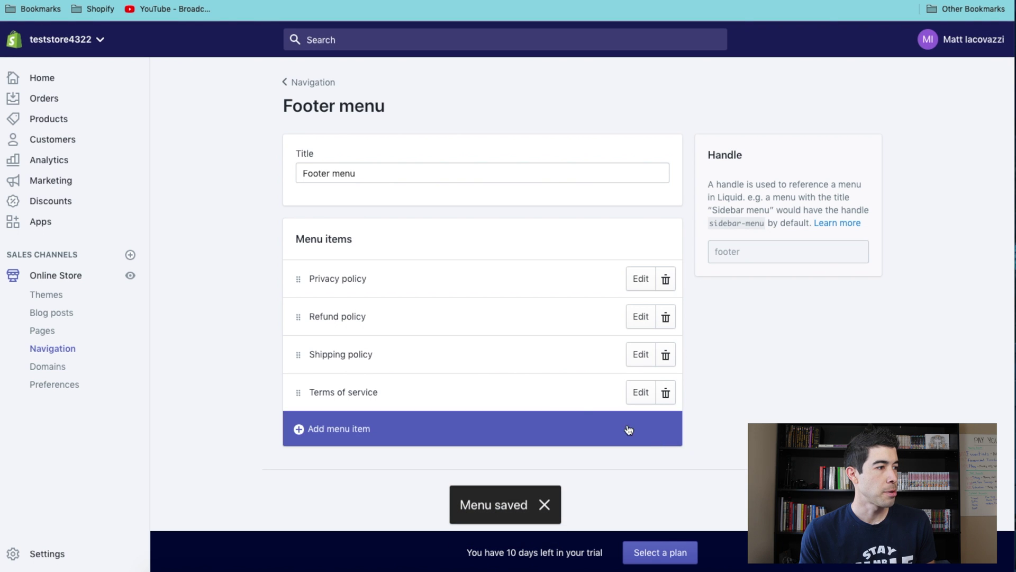
# View the live storefront and follow the footer's Quick links to the Privacy policy page
pyautogui.click(130, 275)
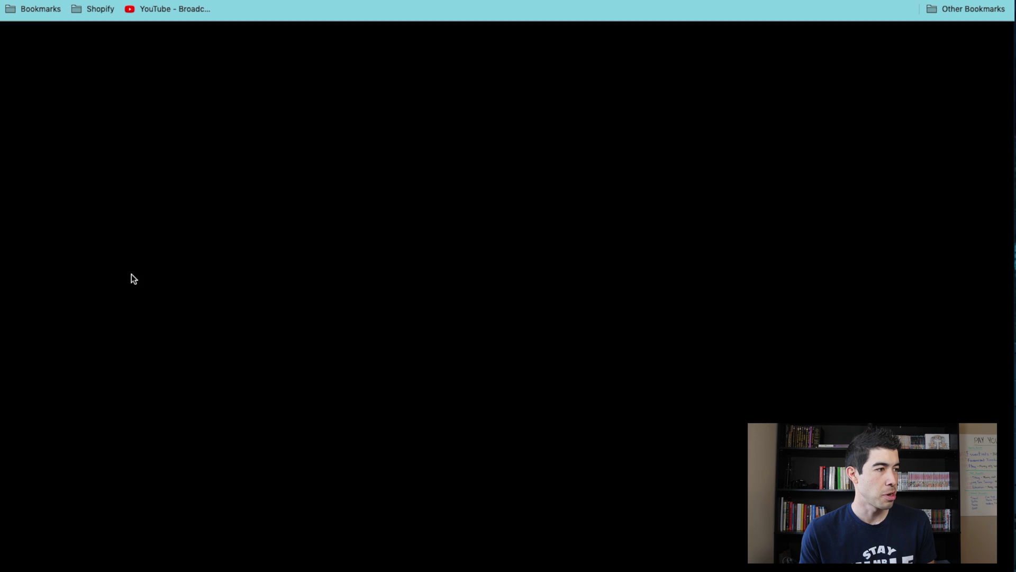
pyautogui.scroll(-15, 550, 170)
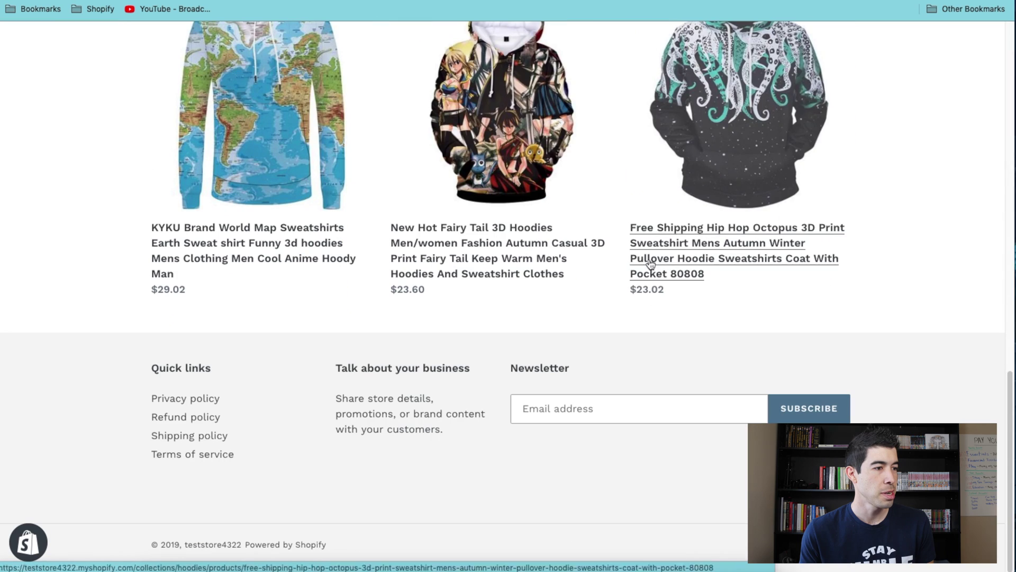
pyautogui.click(201, 404)
pyautogui.scroll(-20, 446, 263)
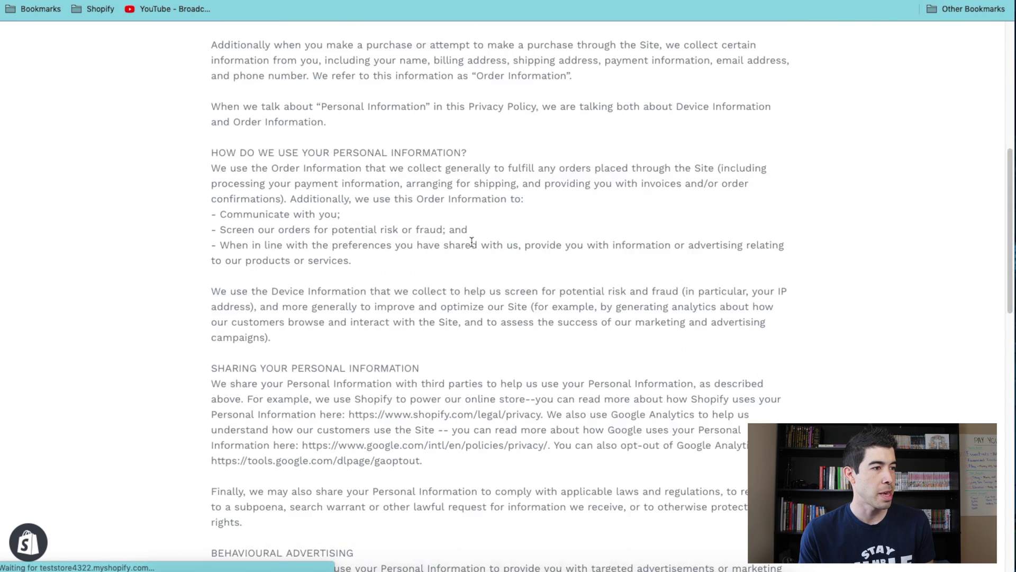
pyautogui.scroll(3, 420, 257)
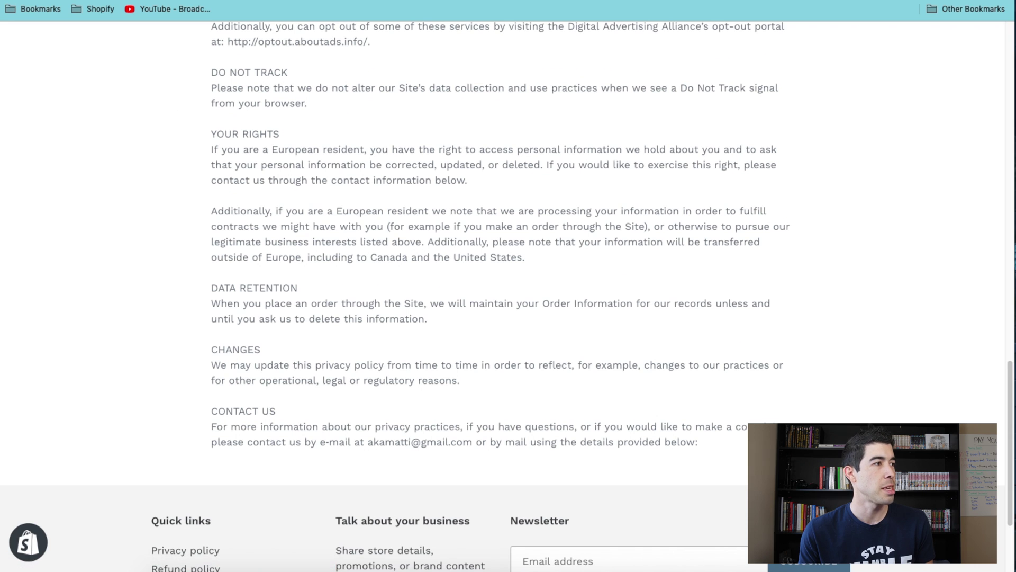